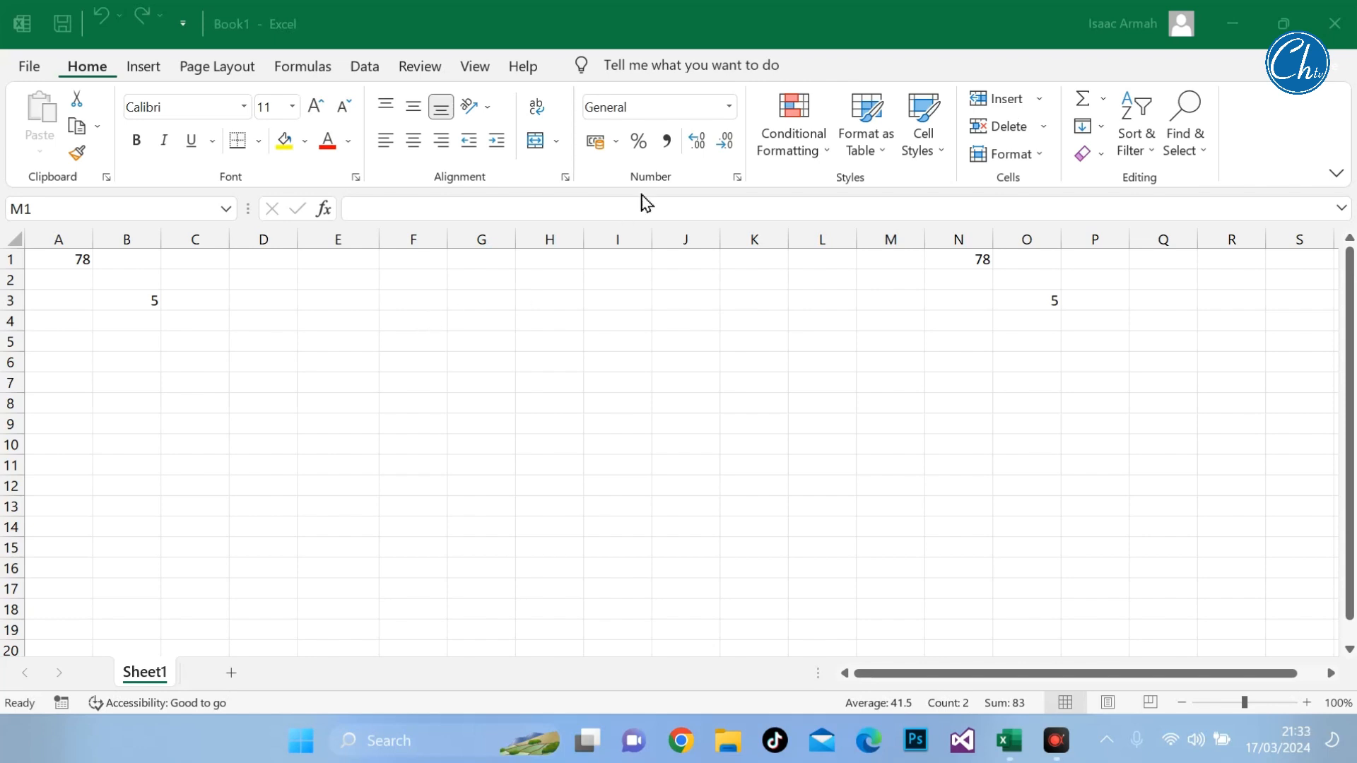
Review the number formats available for the selected range M1:P8, from General to Text, without applying one
click(726, 113)
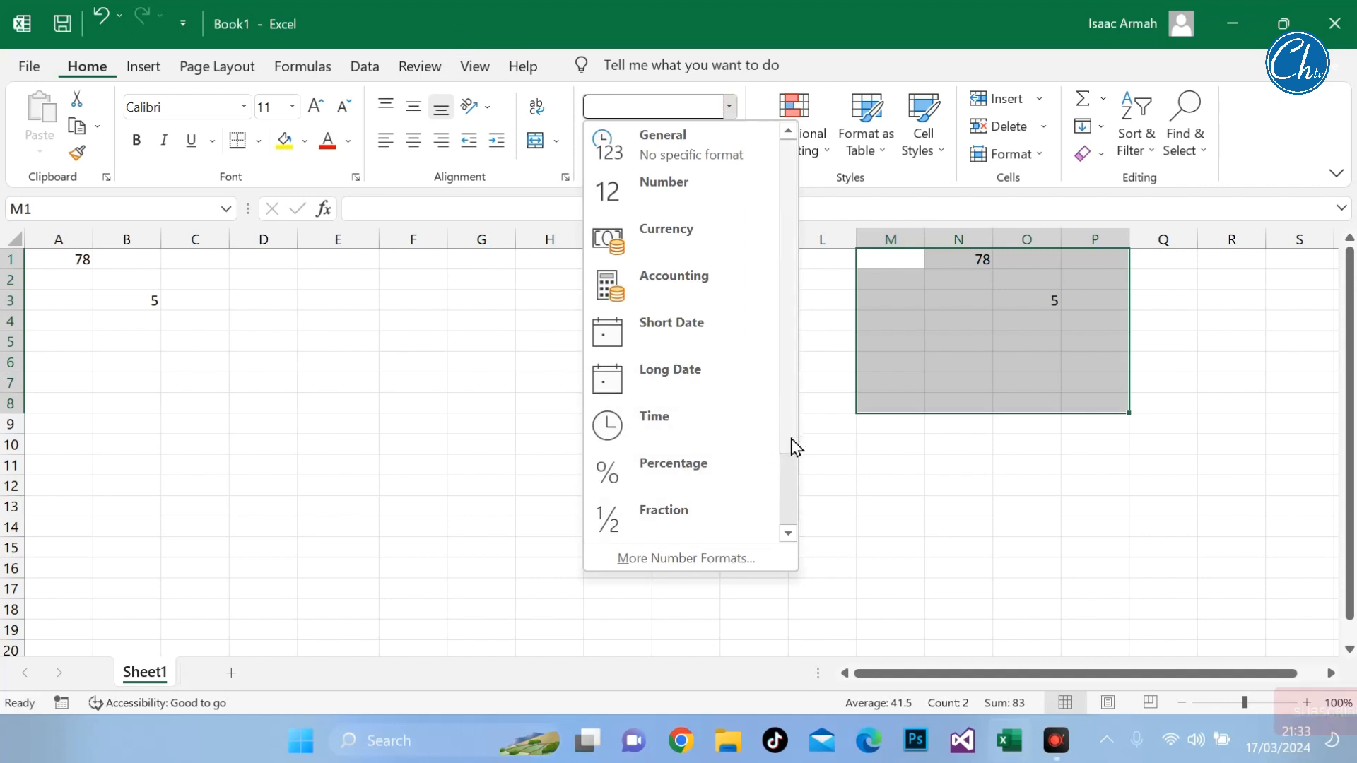
scroll(785, 452, down, 2)
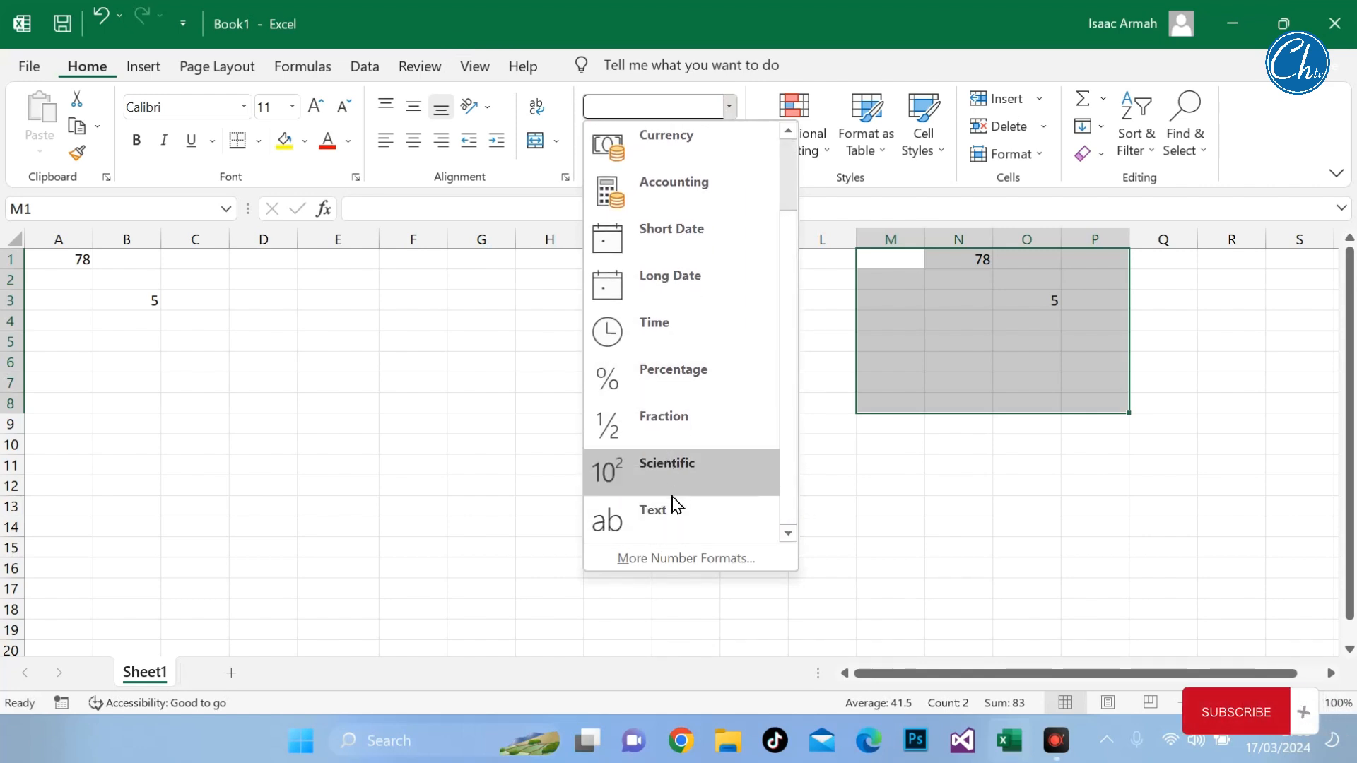
drag(790, 387, 780, 209)
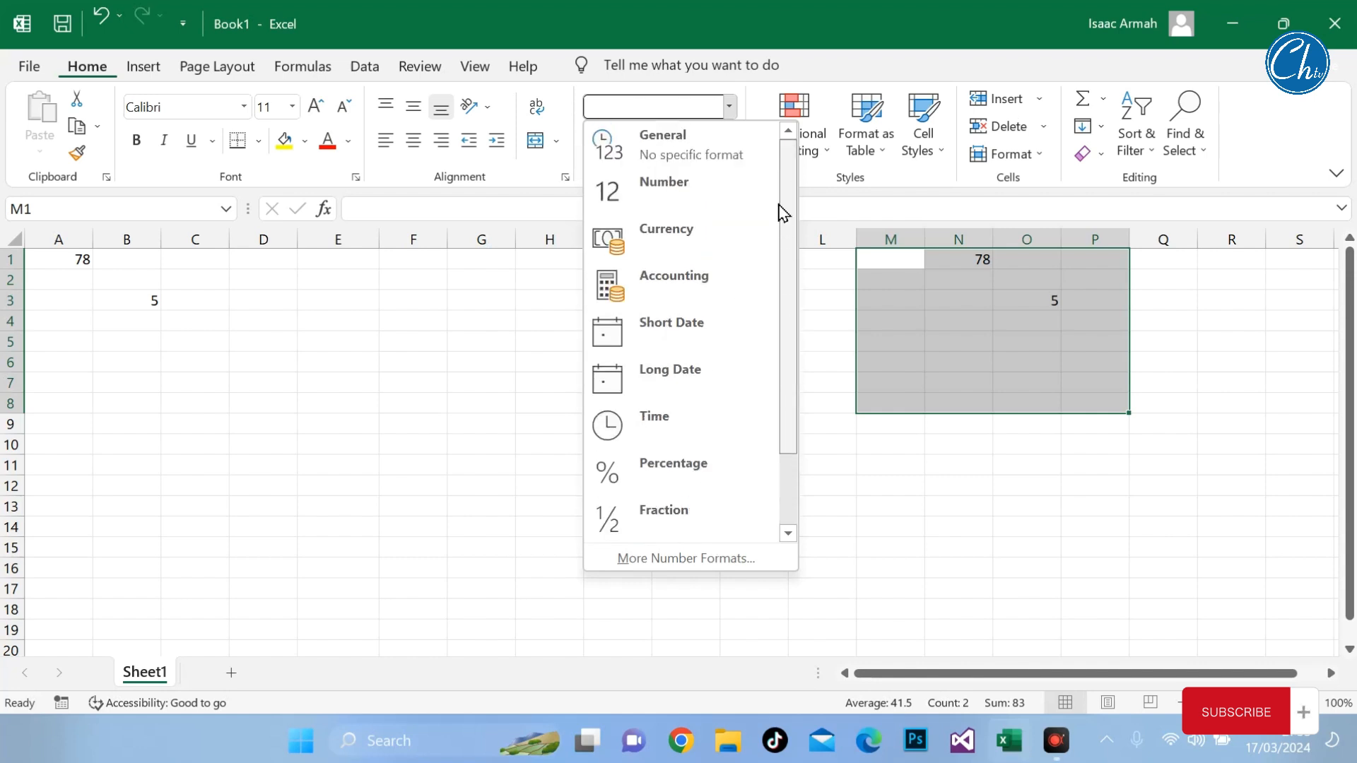
click(466, 300)
Enter 10 in cell G1 and the text amA in cell G2
click(481, 283)
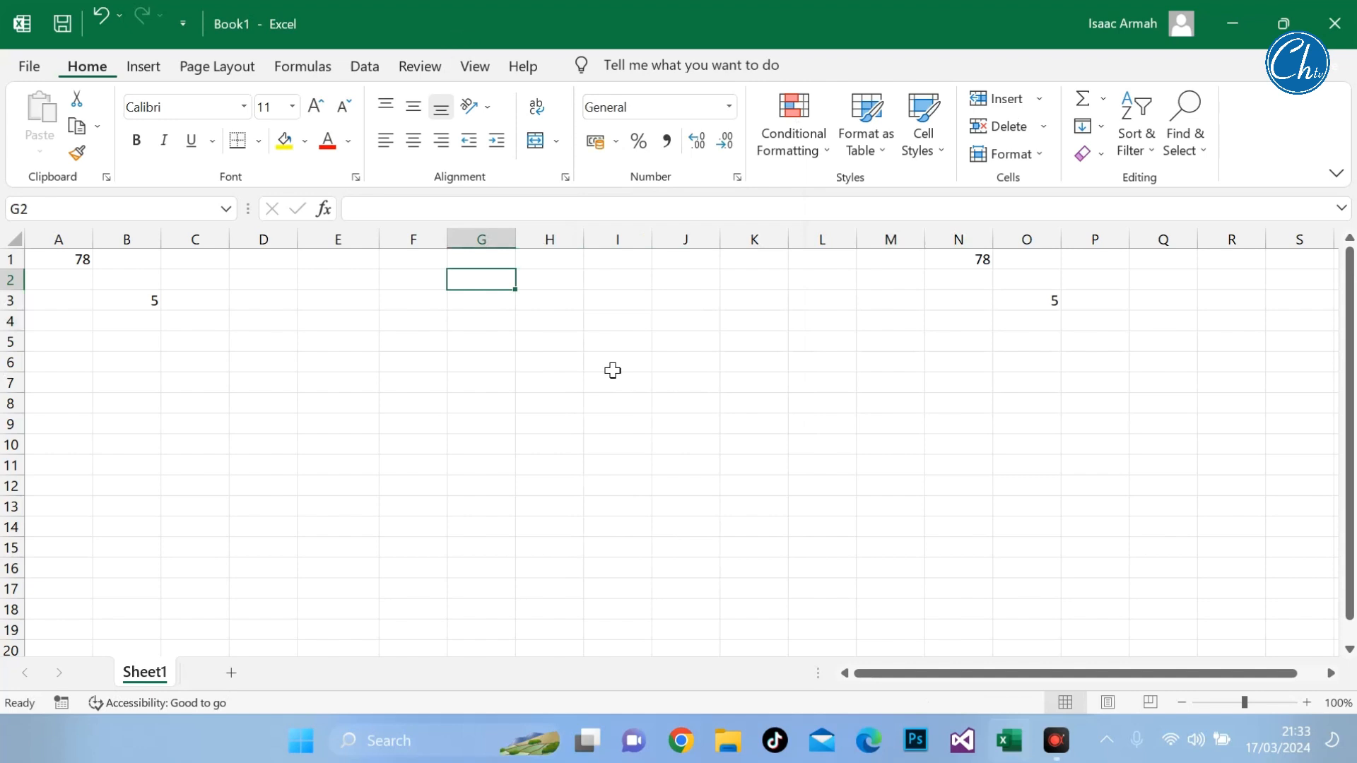
key(End)
key(Return)
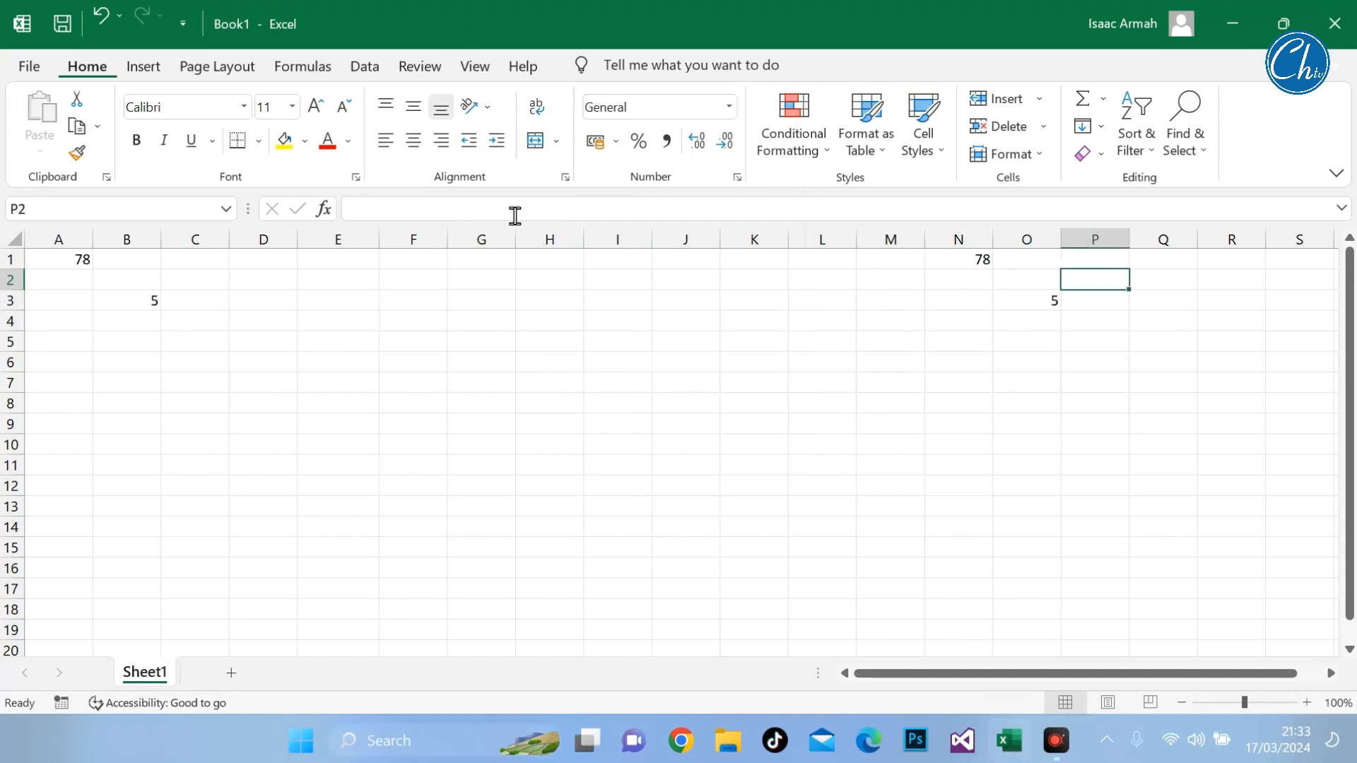
click(484, 281)
key(Up)
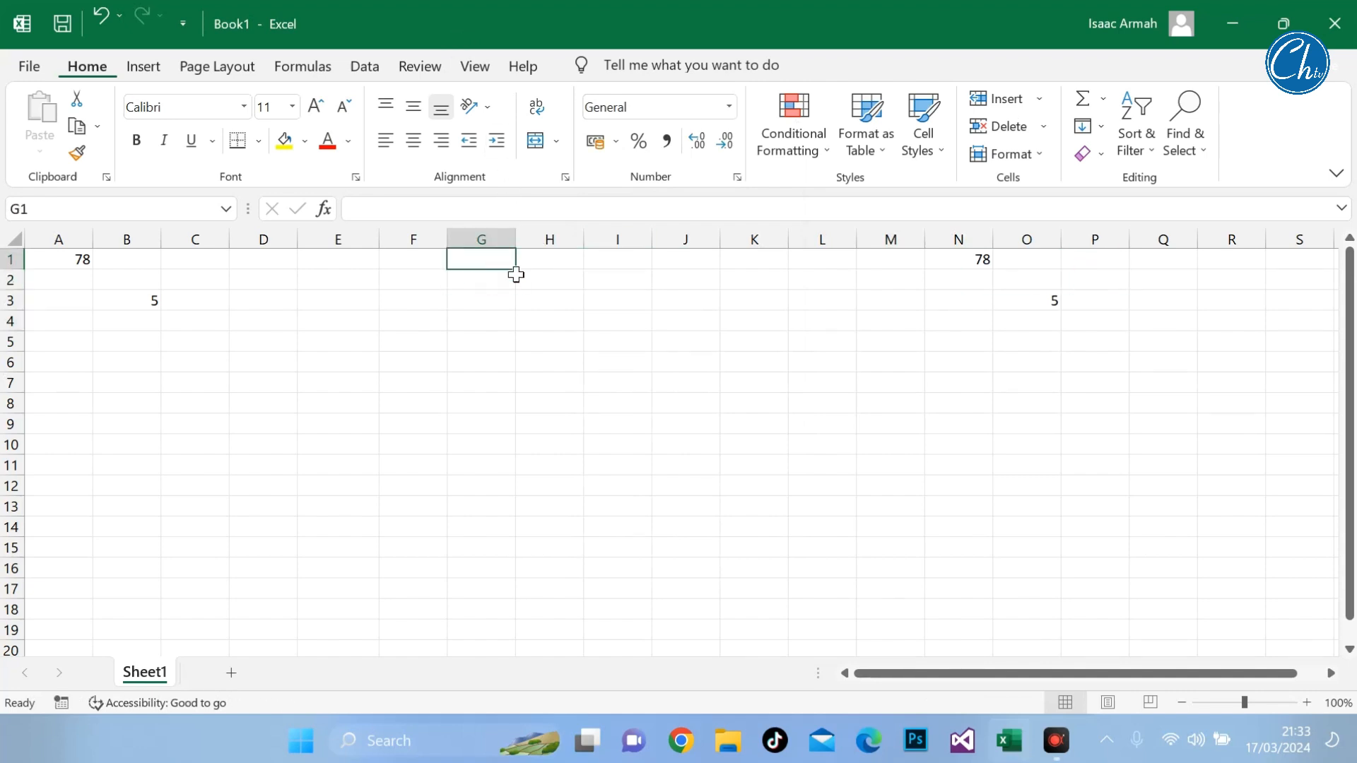
text(10)
key(Return)
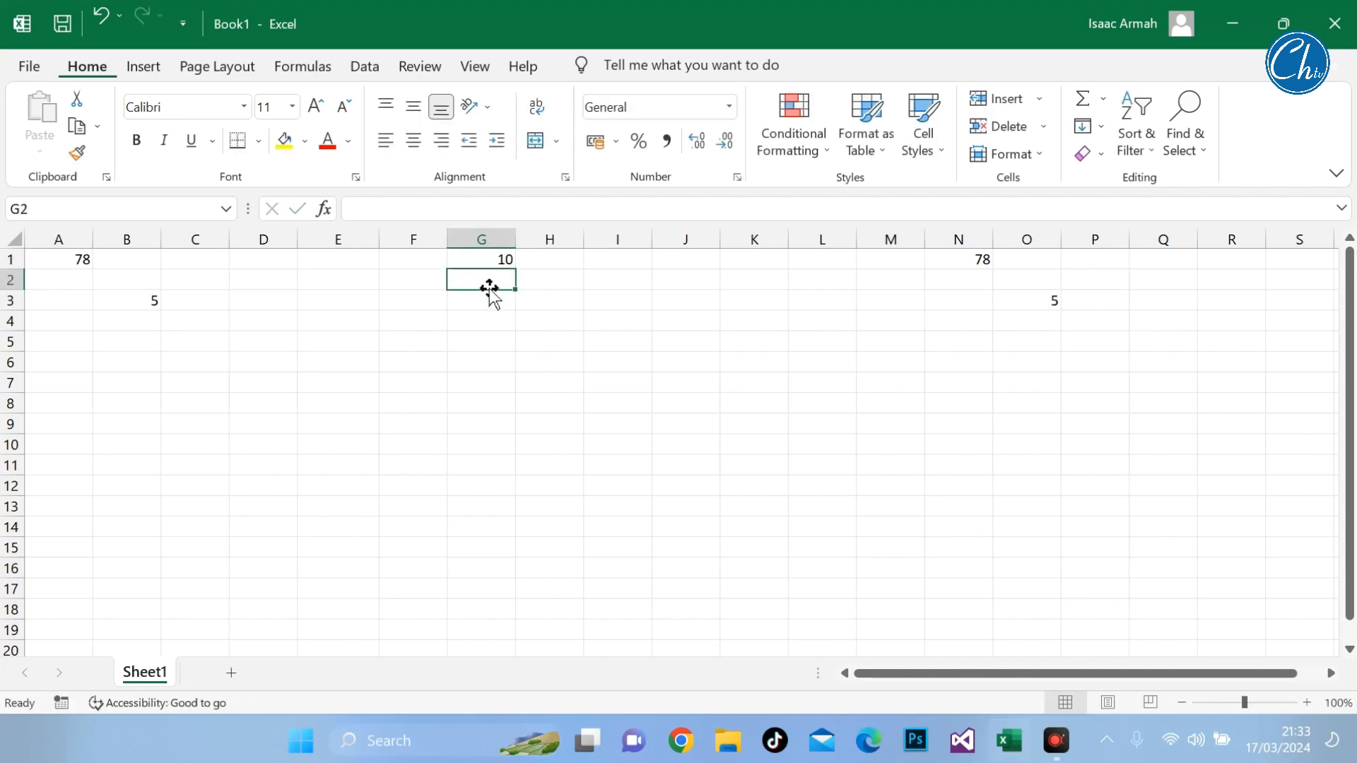
text(amA)
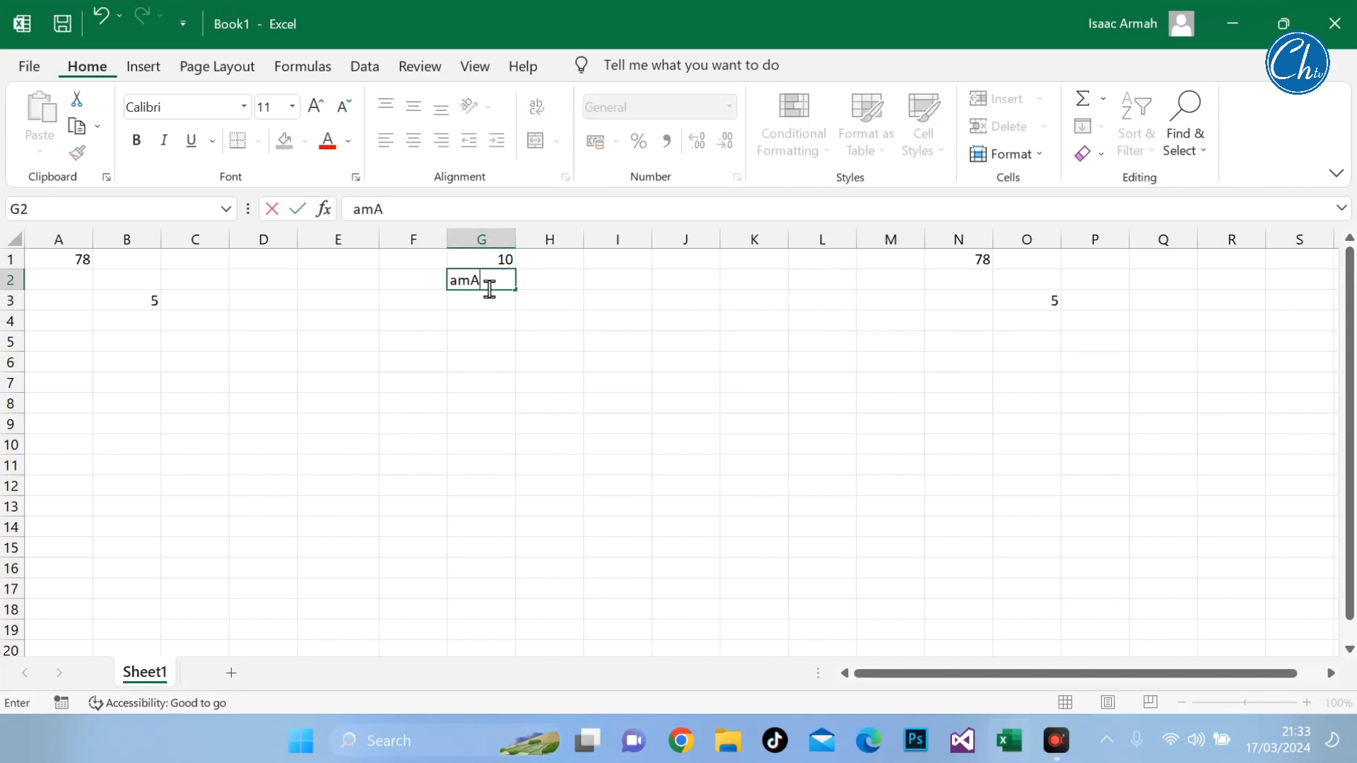
key(Return)
Compare cells G1 and G2, and apply the Currency number format to cell G1
click(505, 281)
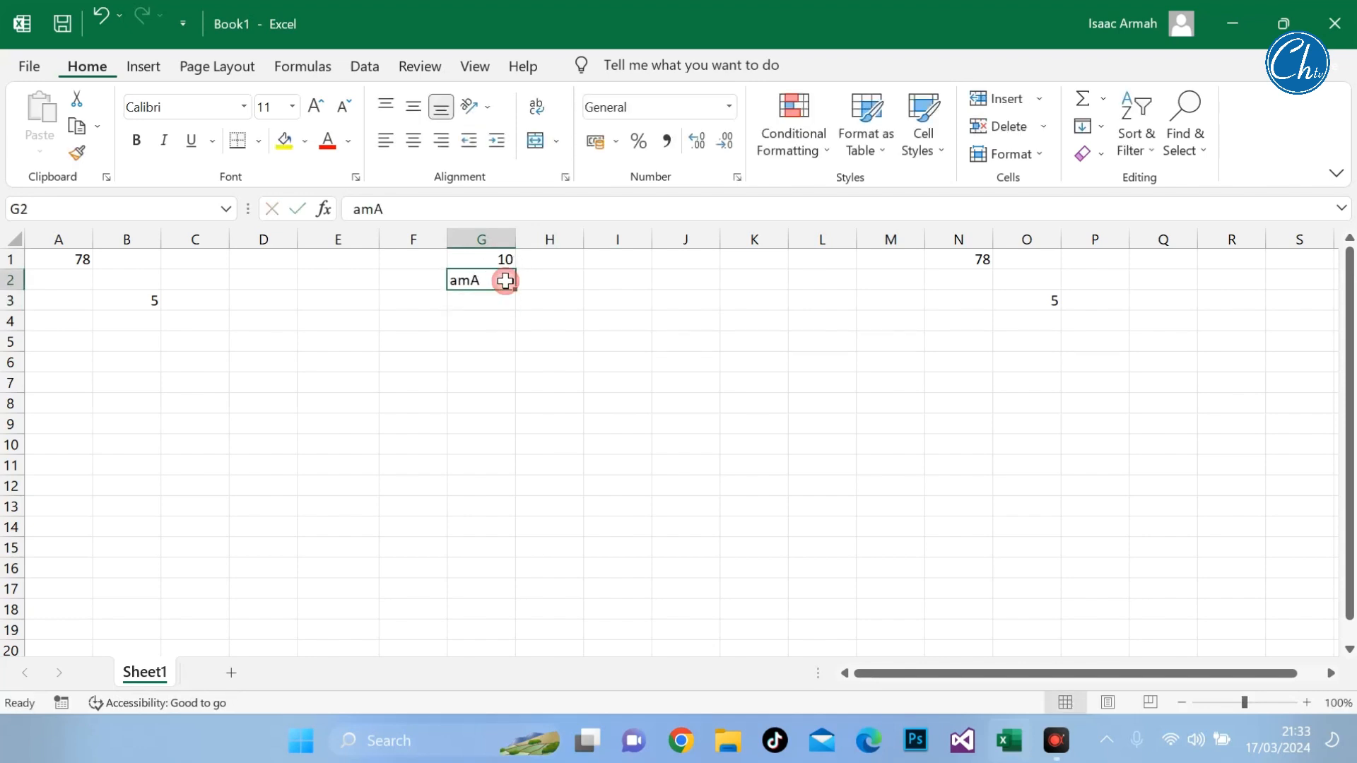
click(503, 261)
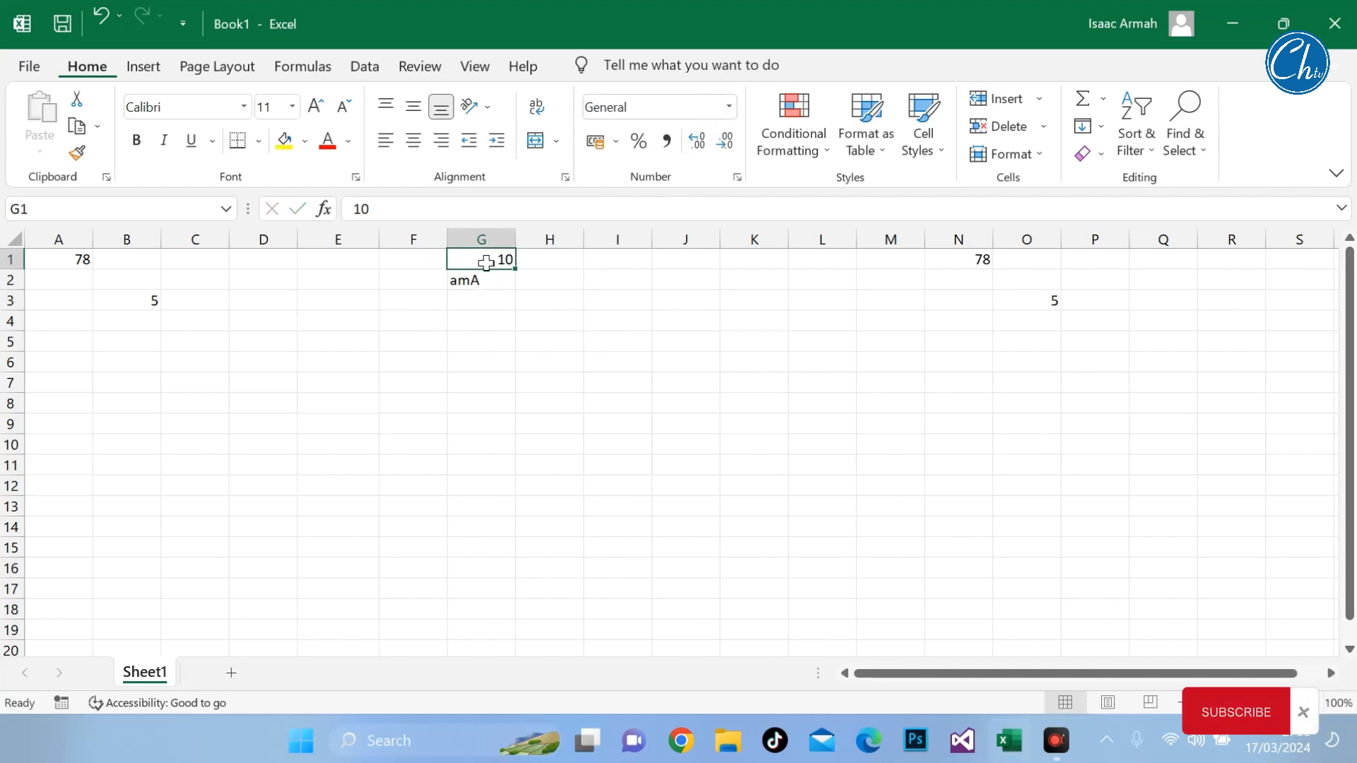
click(728, 107)
click(476, 281)
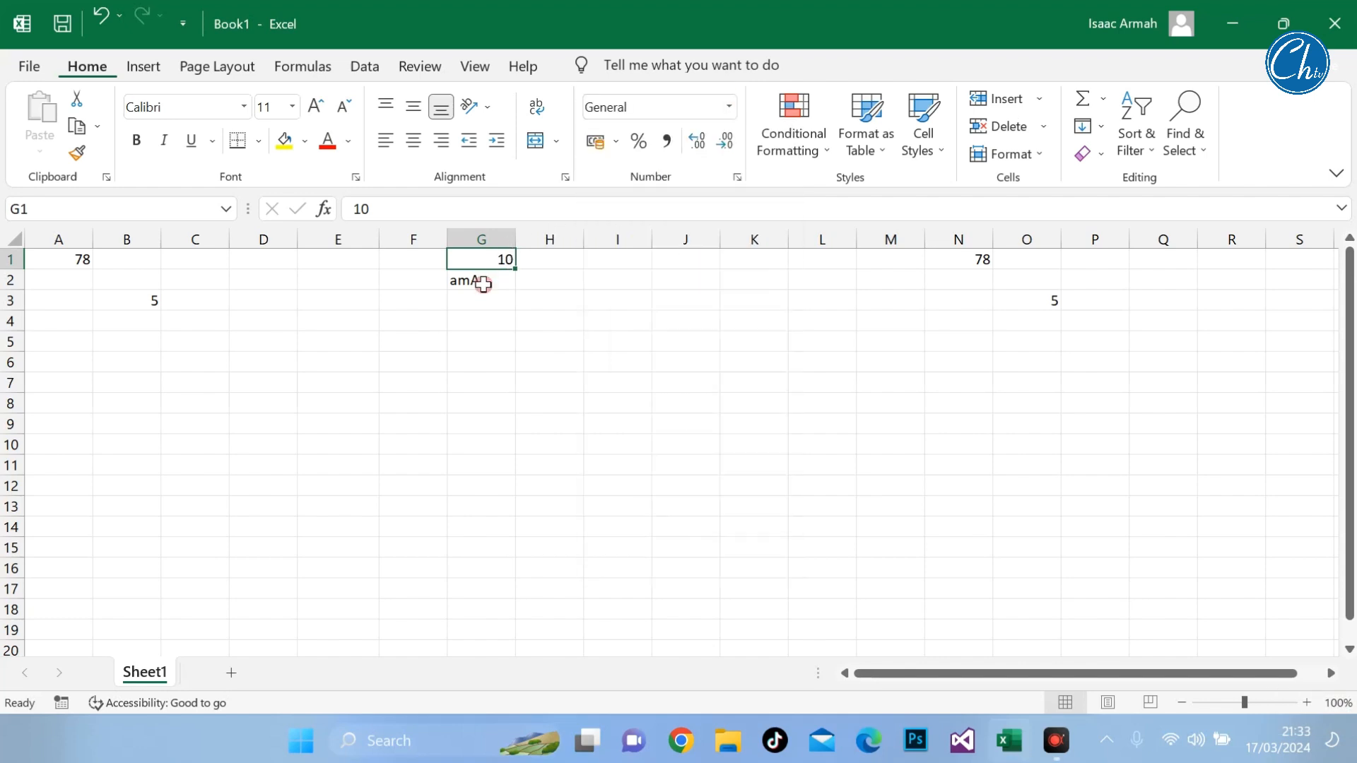
click(480, 281)
click(481, 261)
click(728, 111)
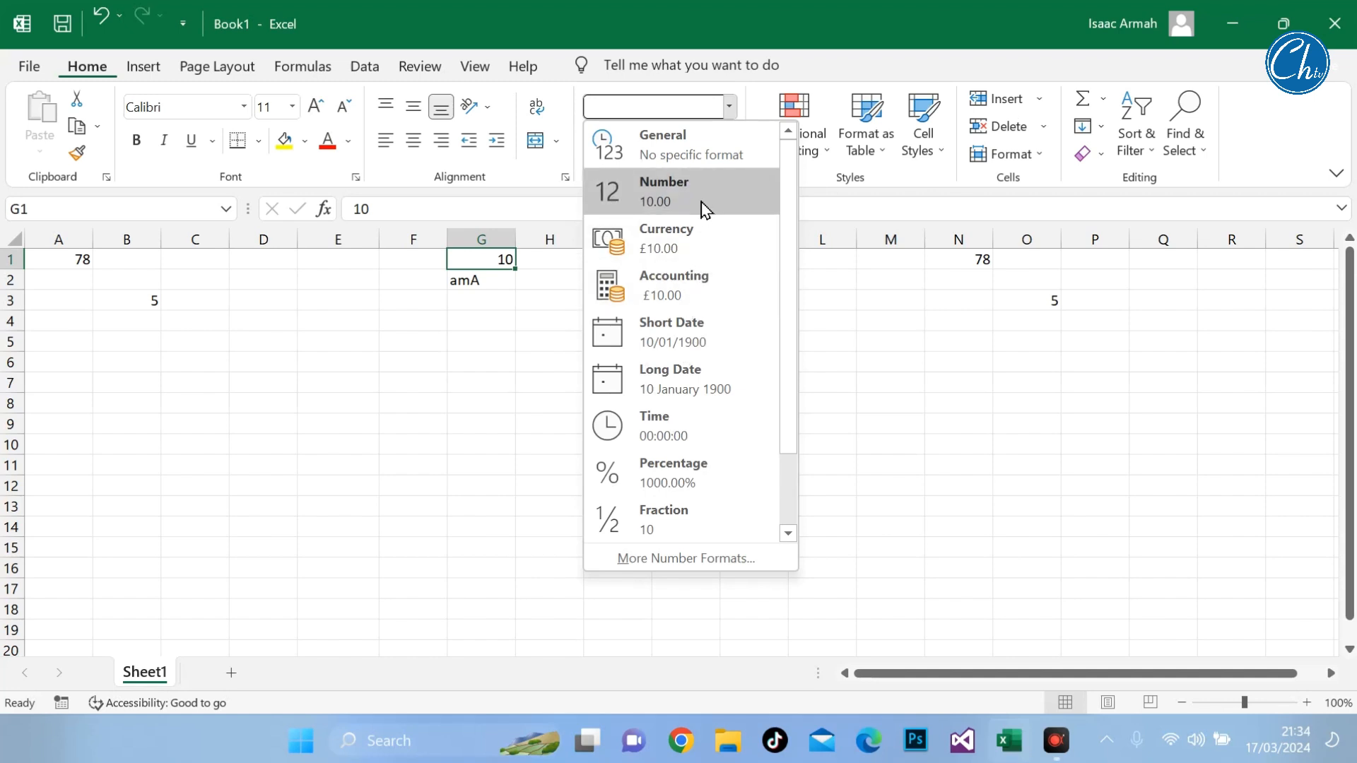
click(715, 251)
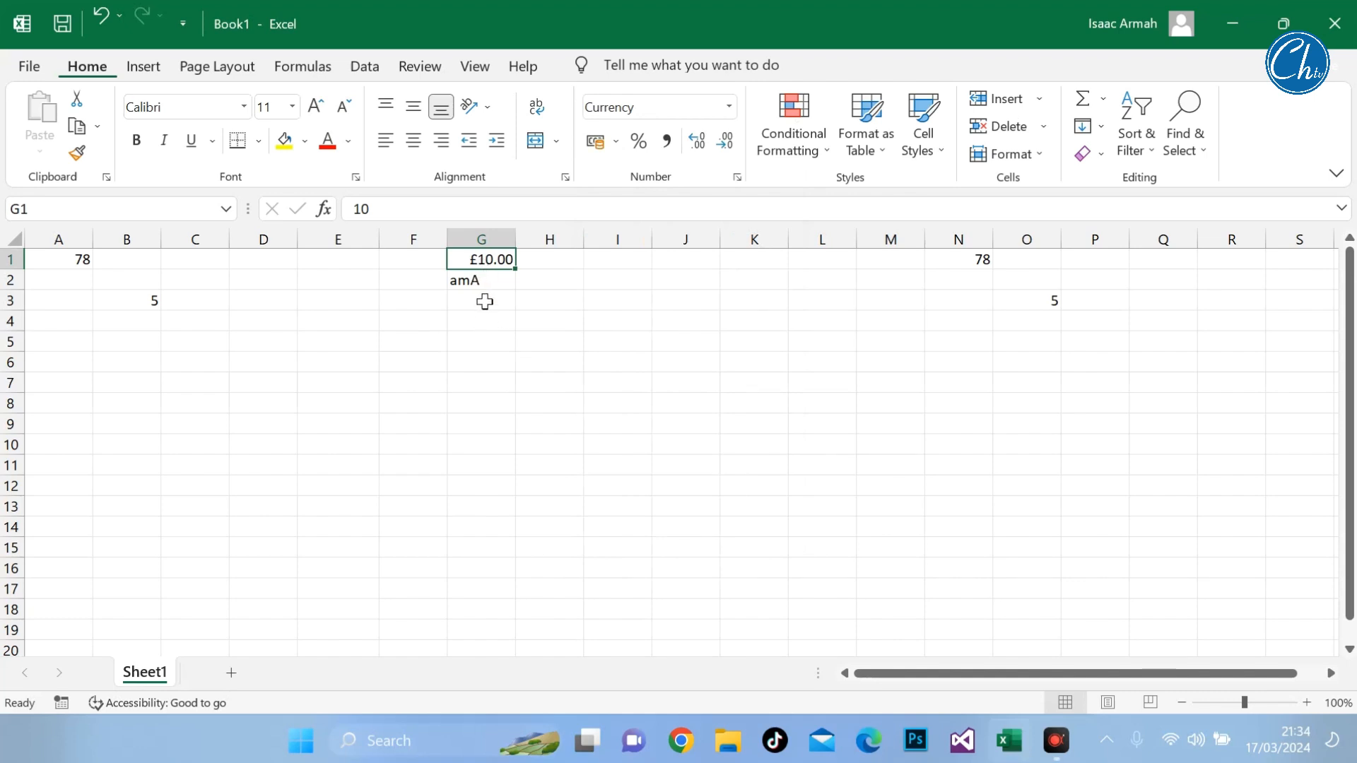
Alternate the number format of cell G1 between Accounting and Currency, ending on Accounting
click(728, 108)
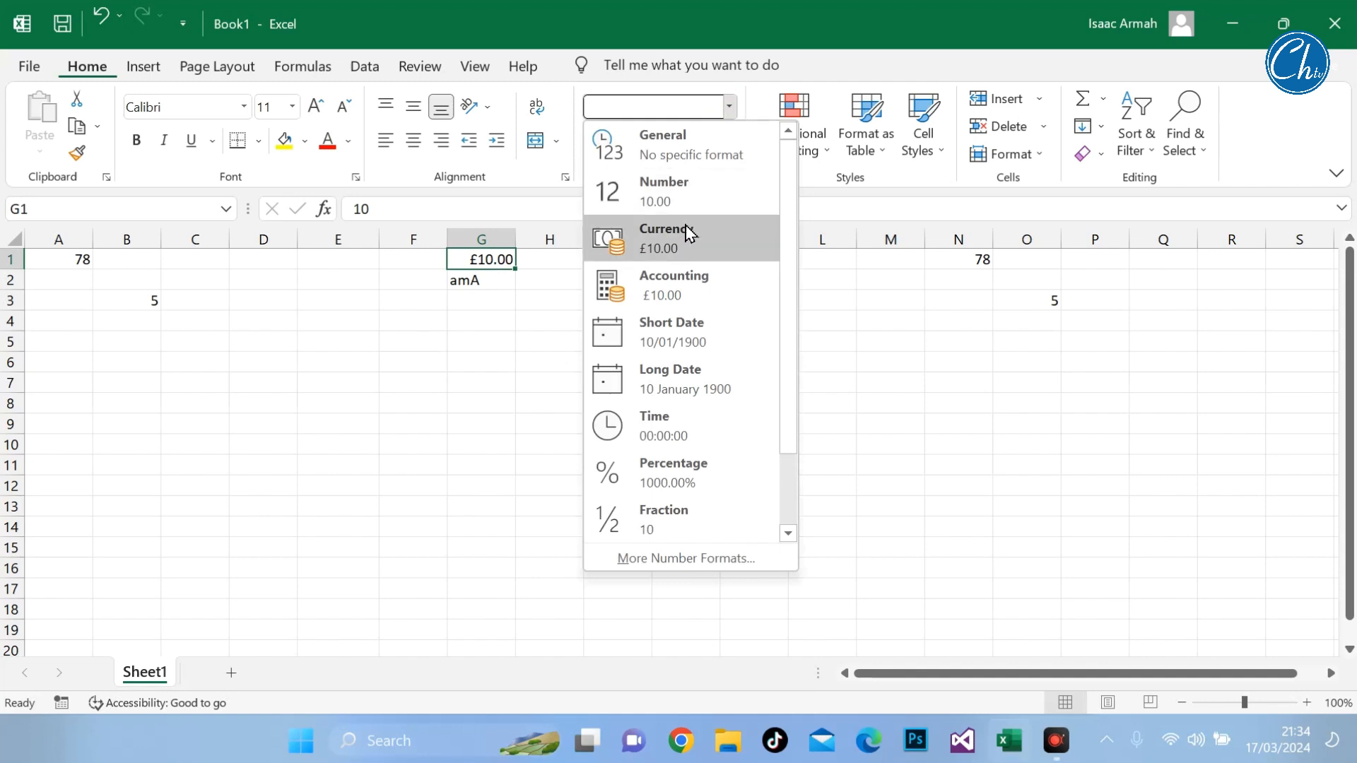
click(706, 294)
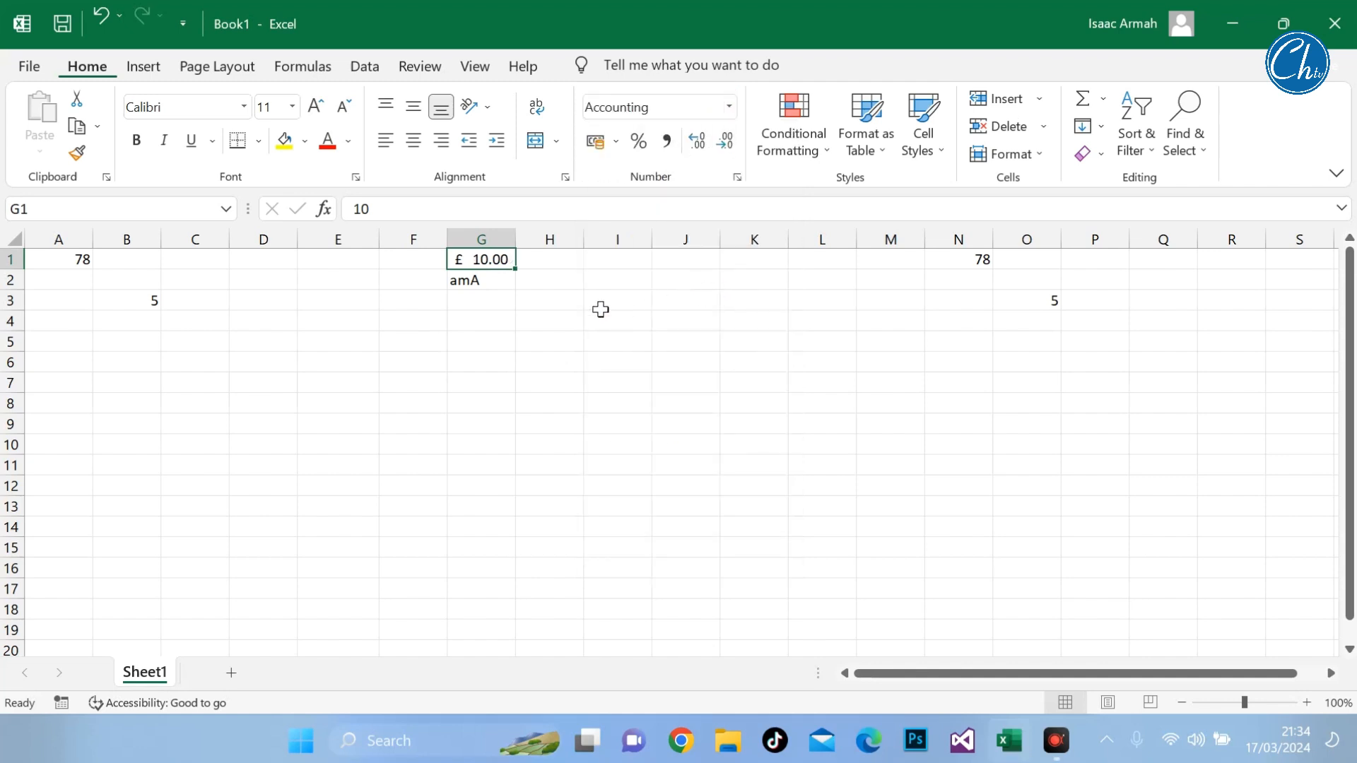
click(729, 108)
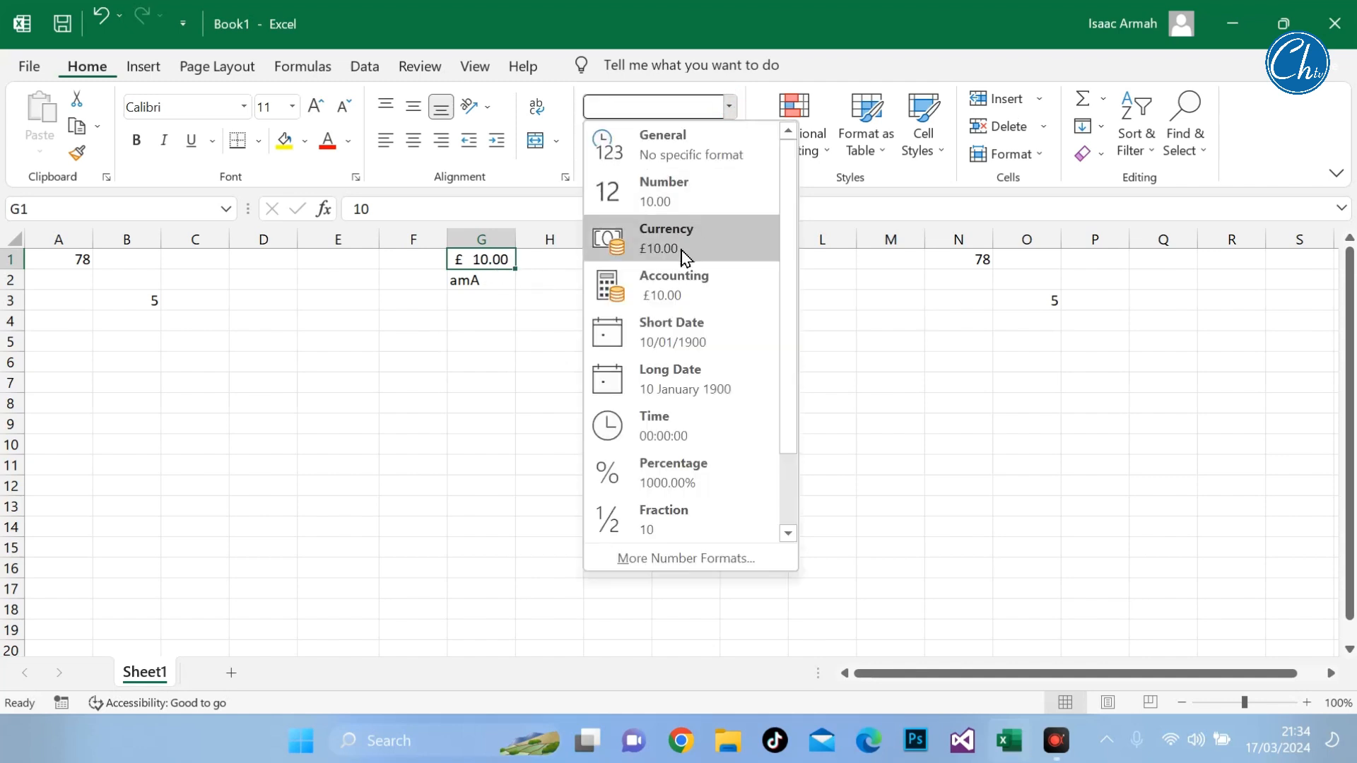
click(684, 253)
click(729, 107)
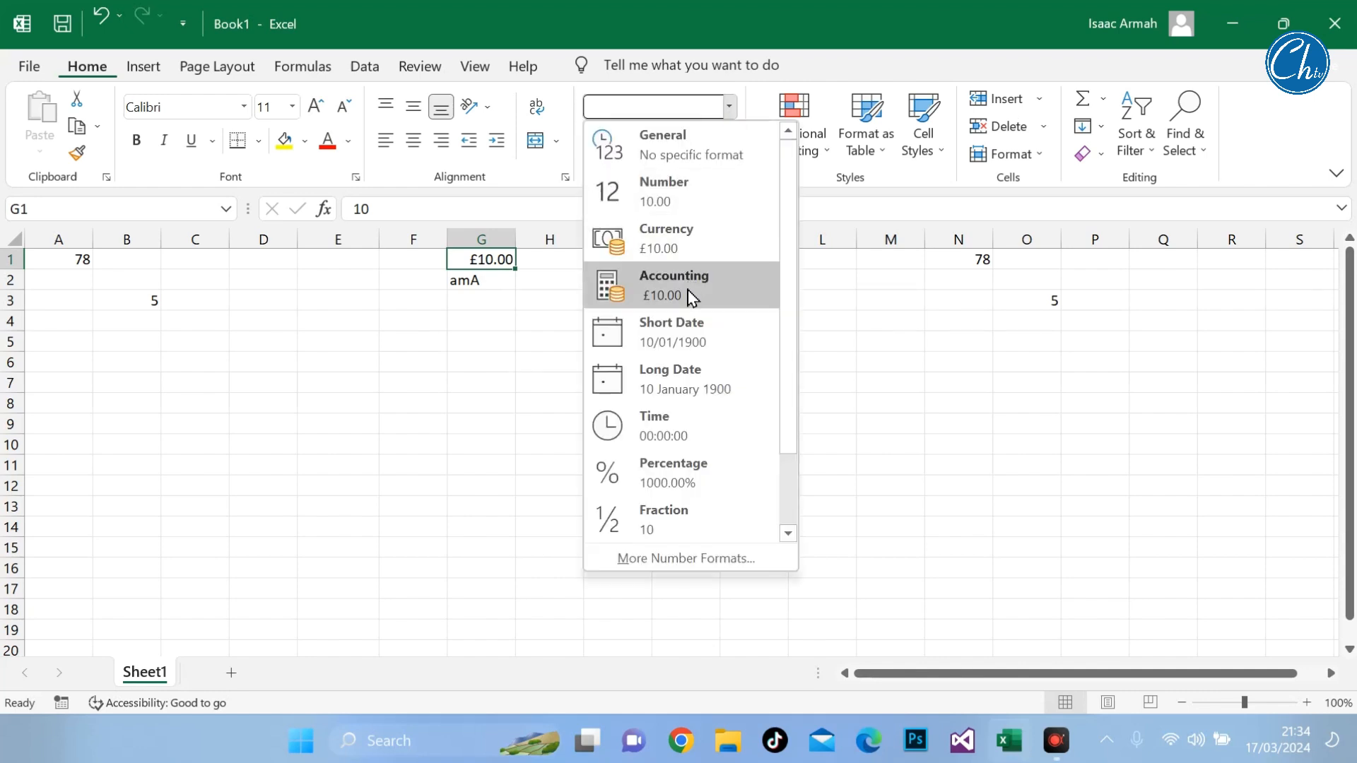
click(691, 298)
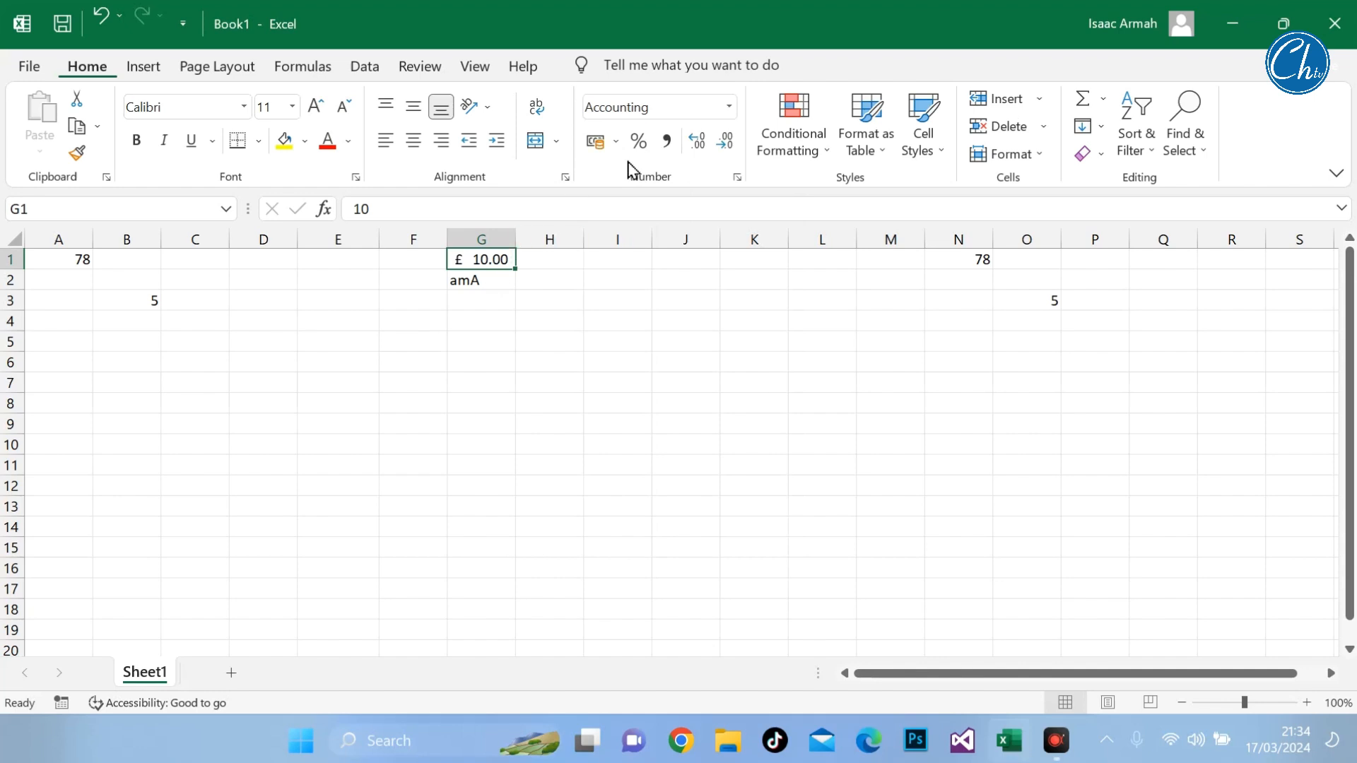
Format cell G1 as a Short Date, and follow it with the Long Date format
click(729, 108)
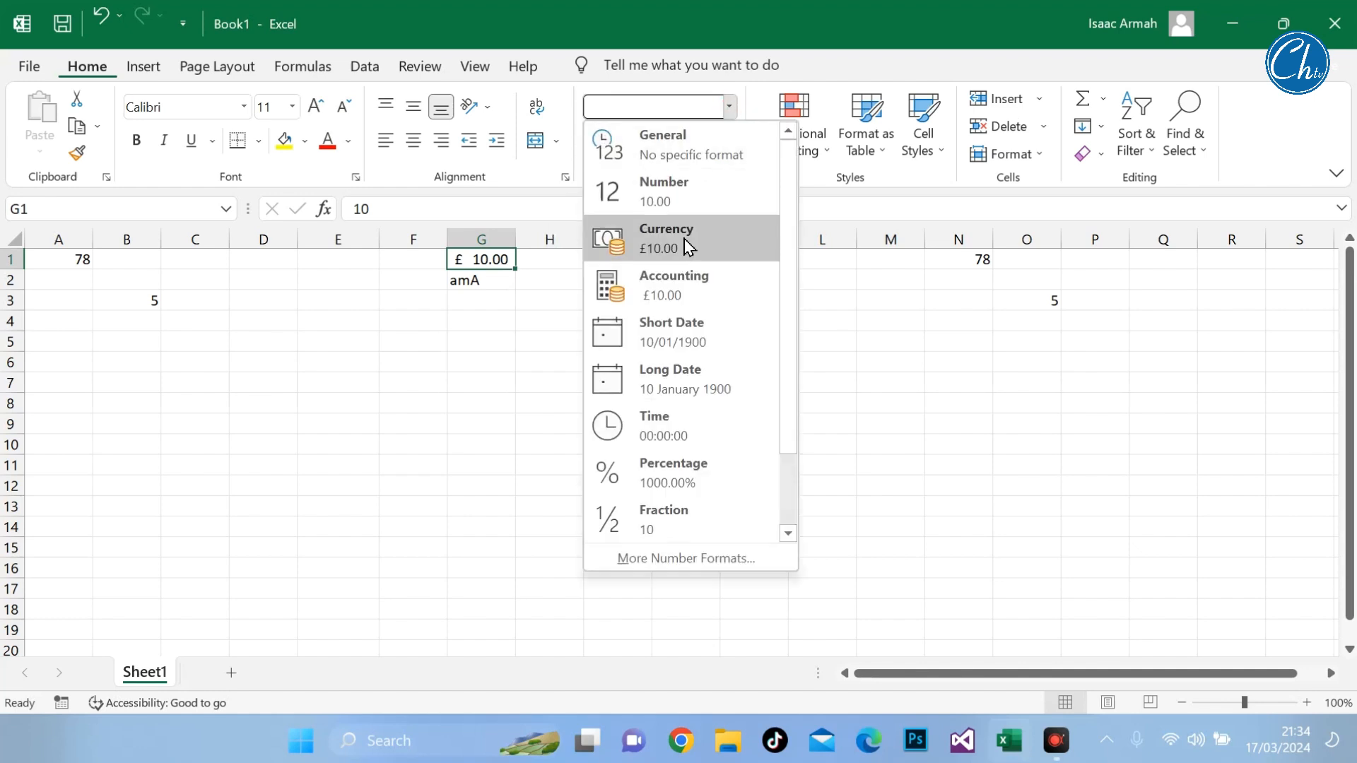
click(706, 332)
click(730, 111)
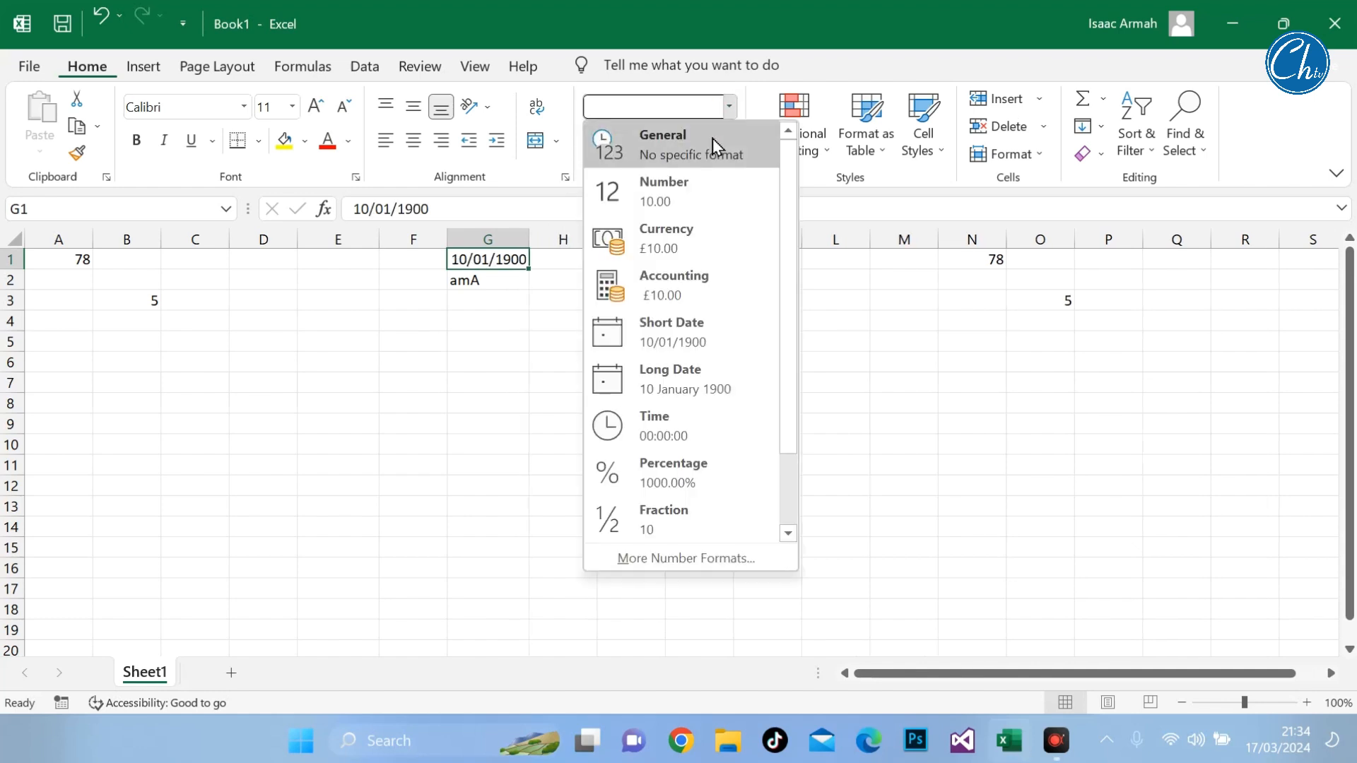
click(672, 388)
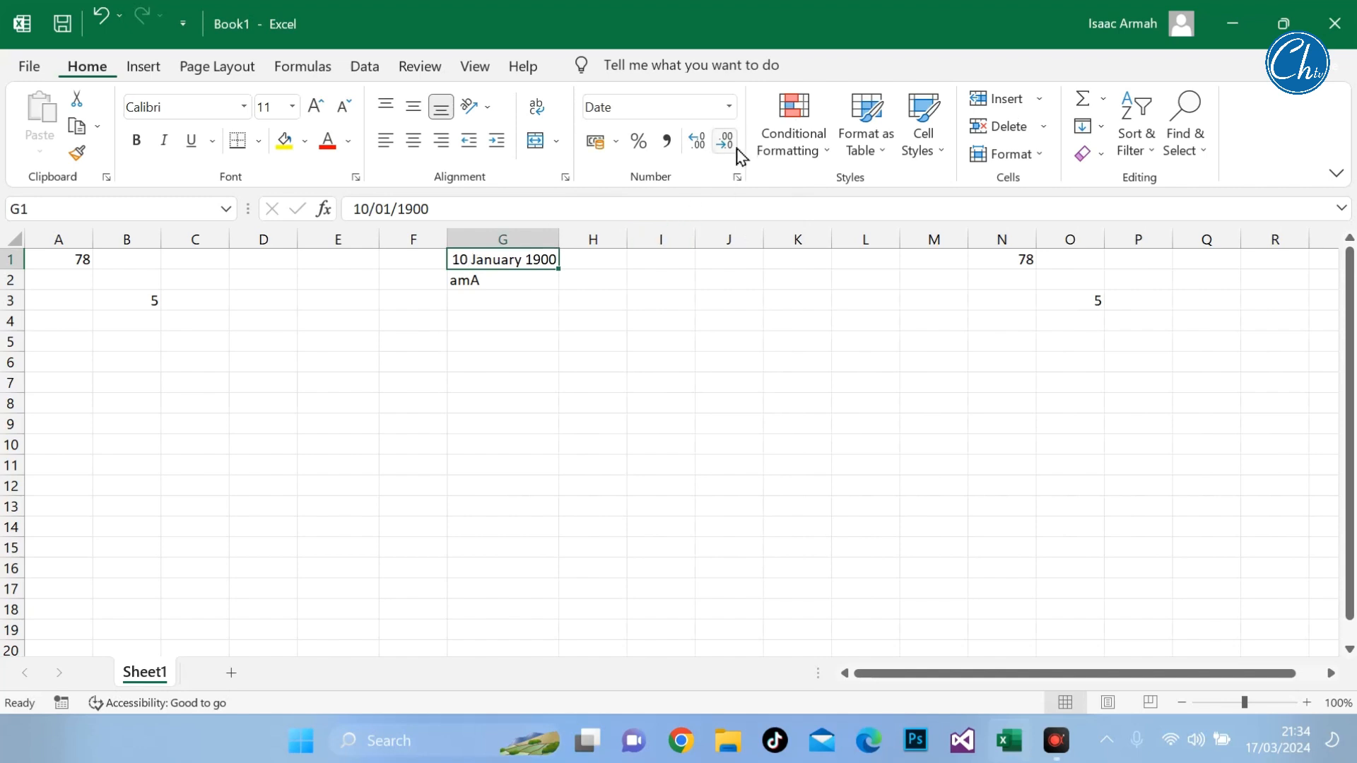
Return cell G1 to the Accounting format, and switch it to the Time format
click(728, 107)
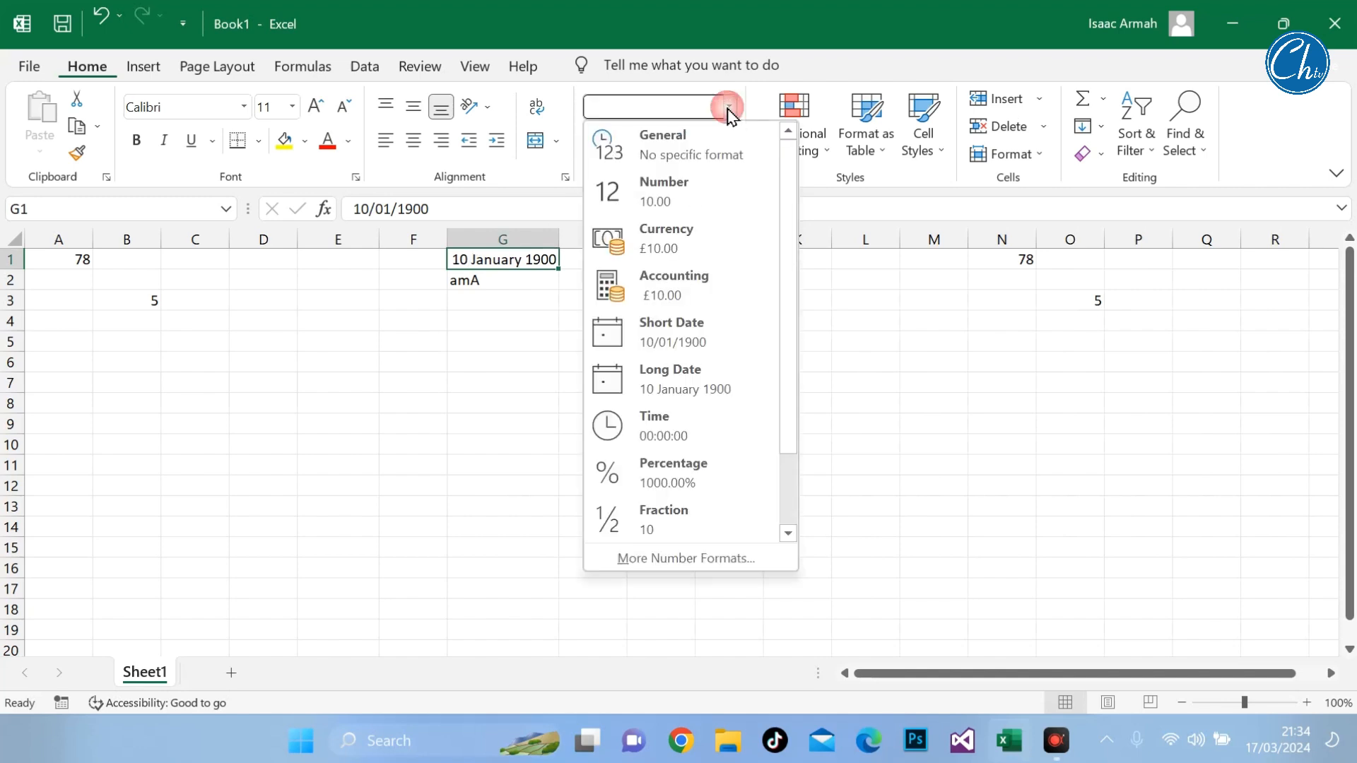
click(681, 301)
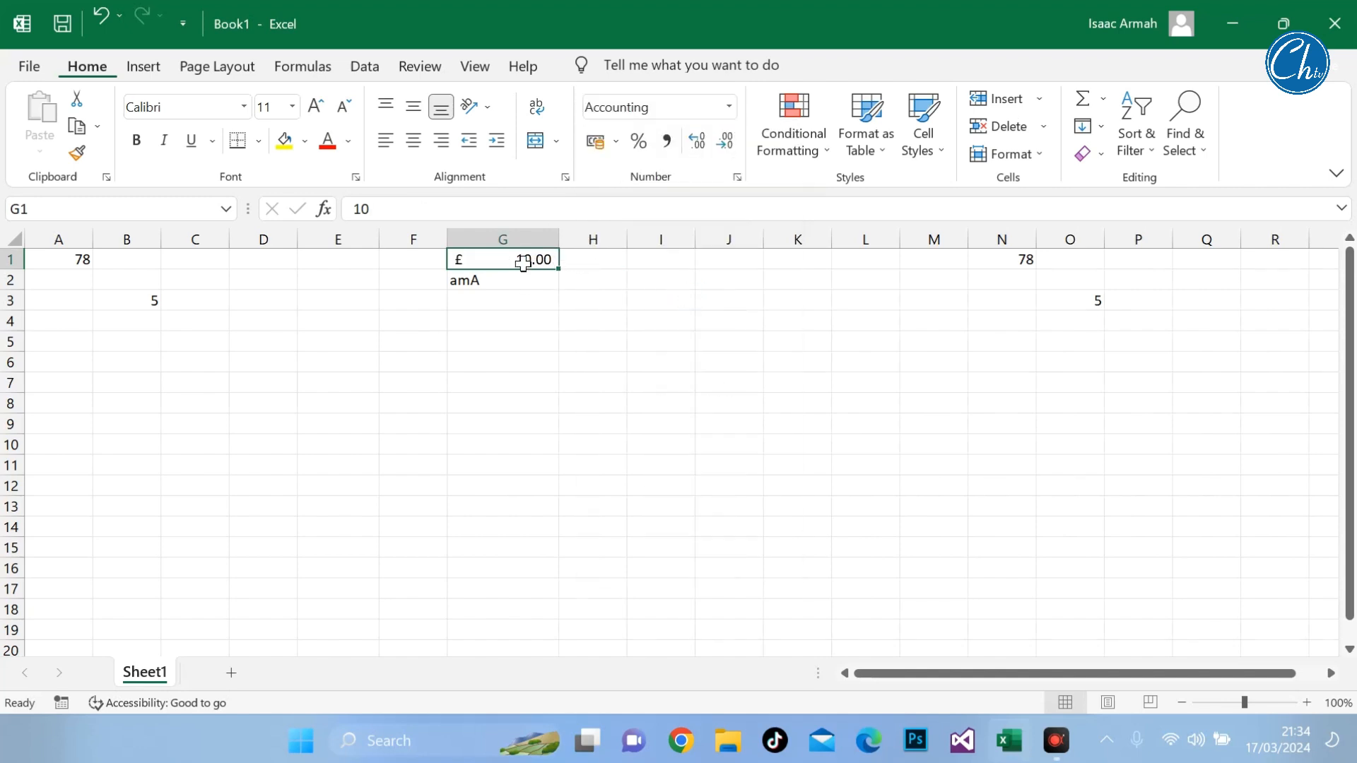
click(731, 107)
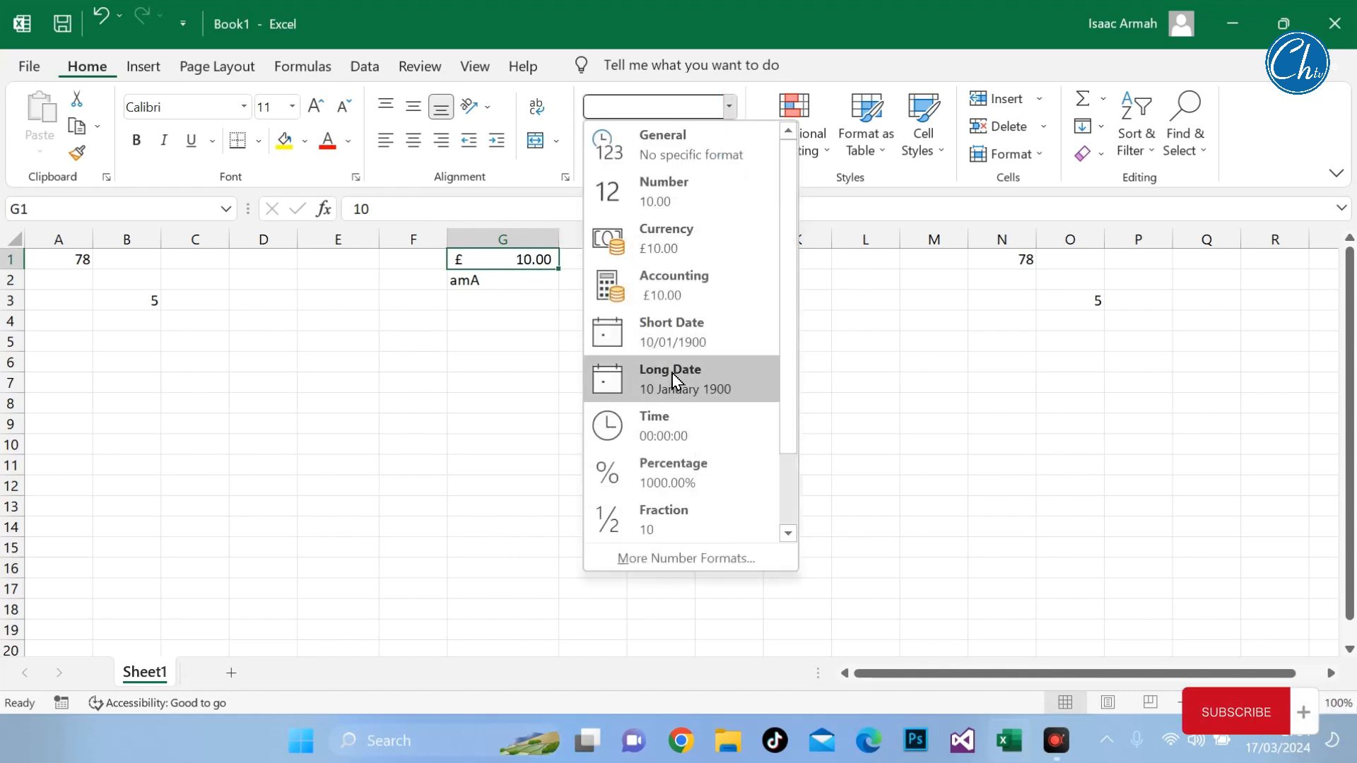
click(682, 436)
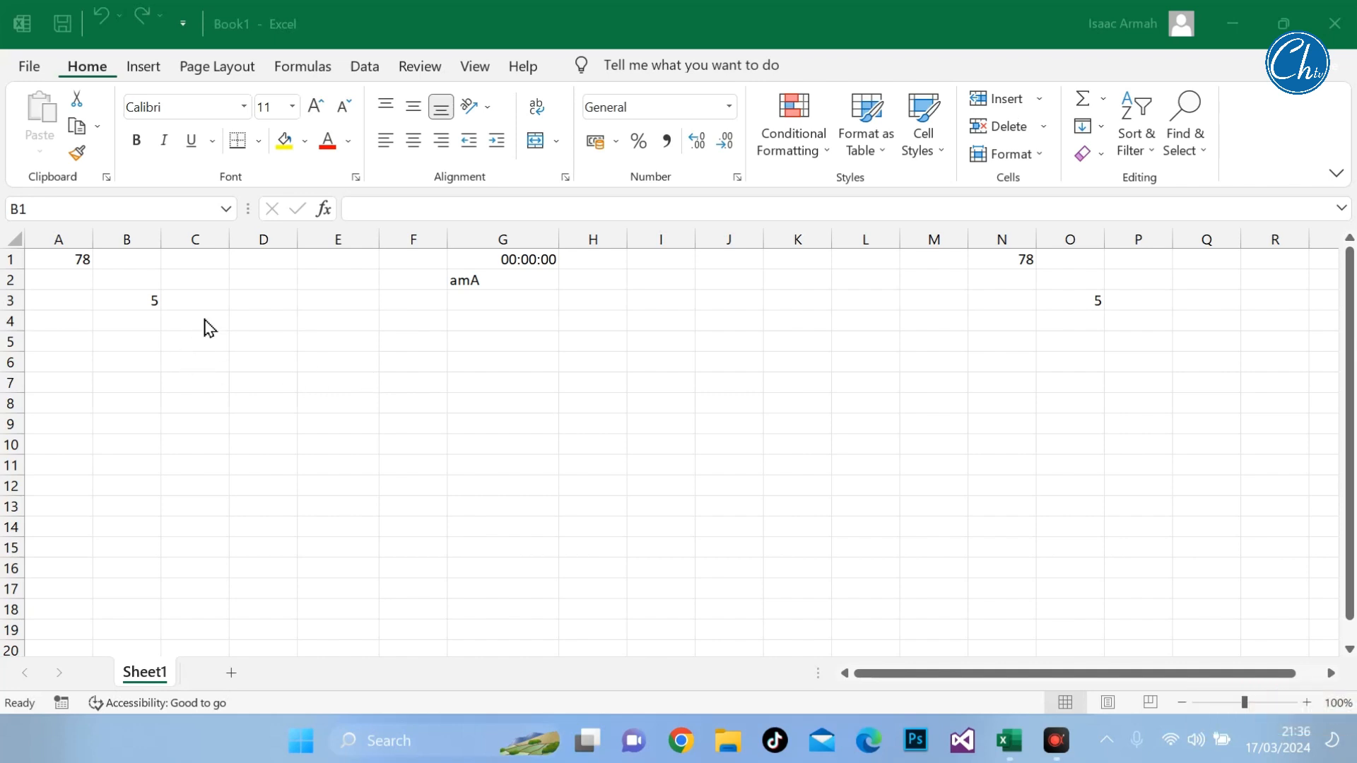
Replace the contents of cell B3 with the text "content hub tv"
click(151, 306)
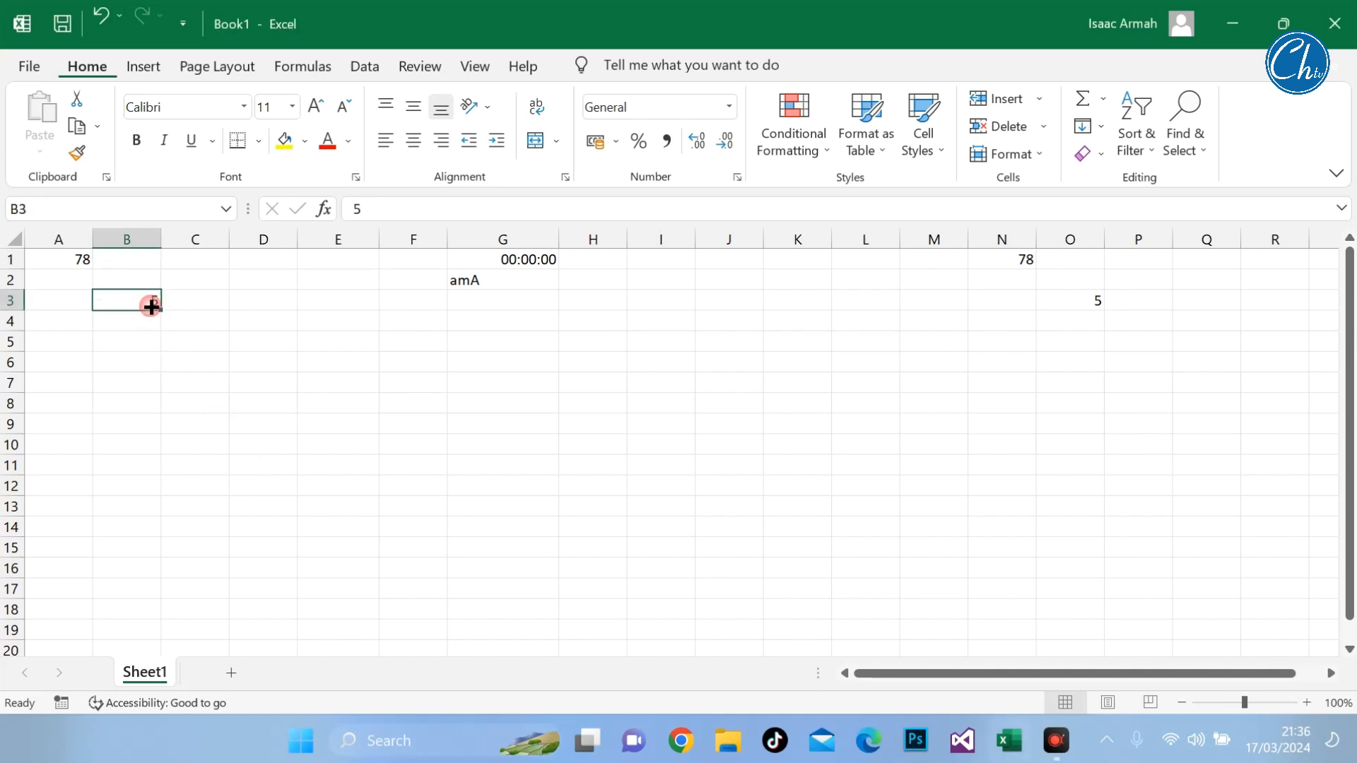
key(BackSpace)
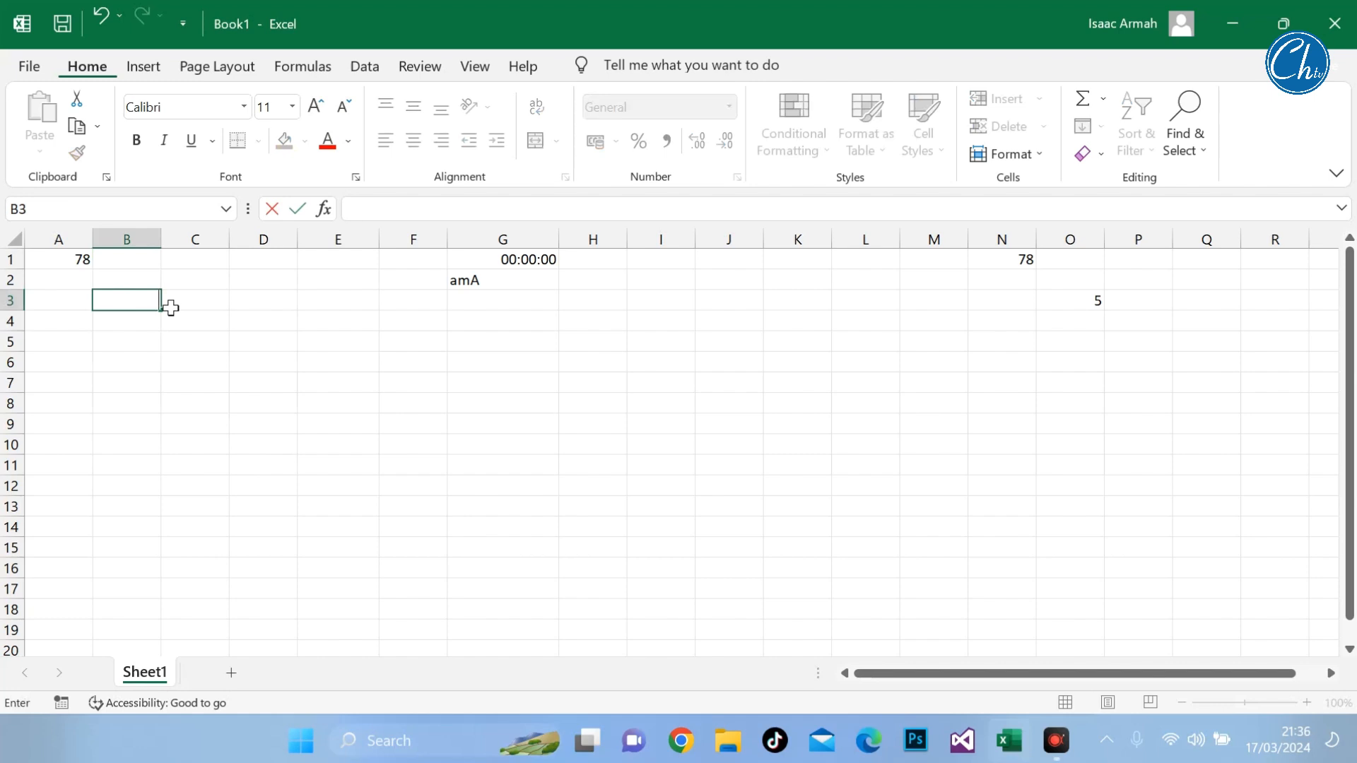
text(cON)
key(BackSpace)
key(BackSpace)
key(BackSpace)
text(contene)
key(BackSpace)
text(t hub)
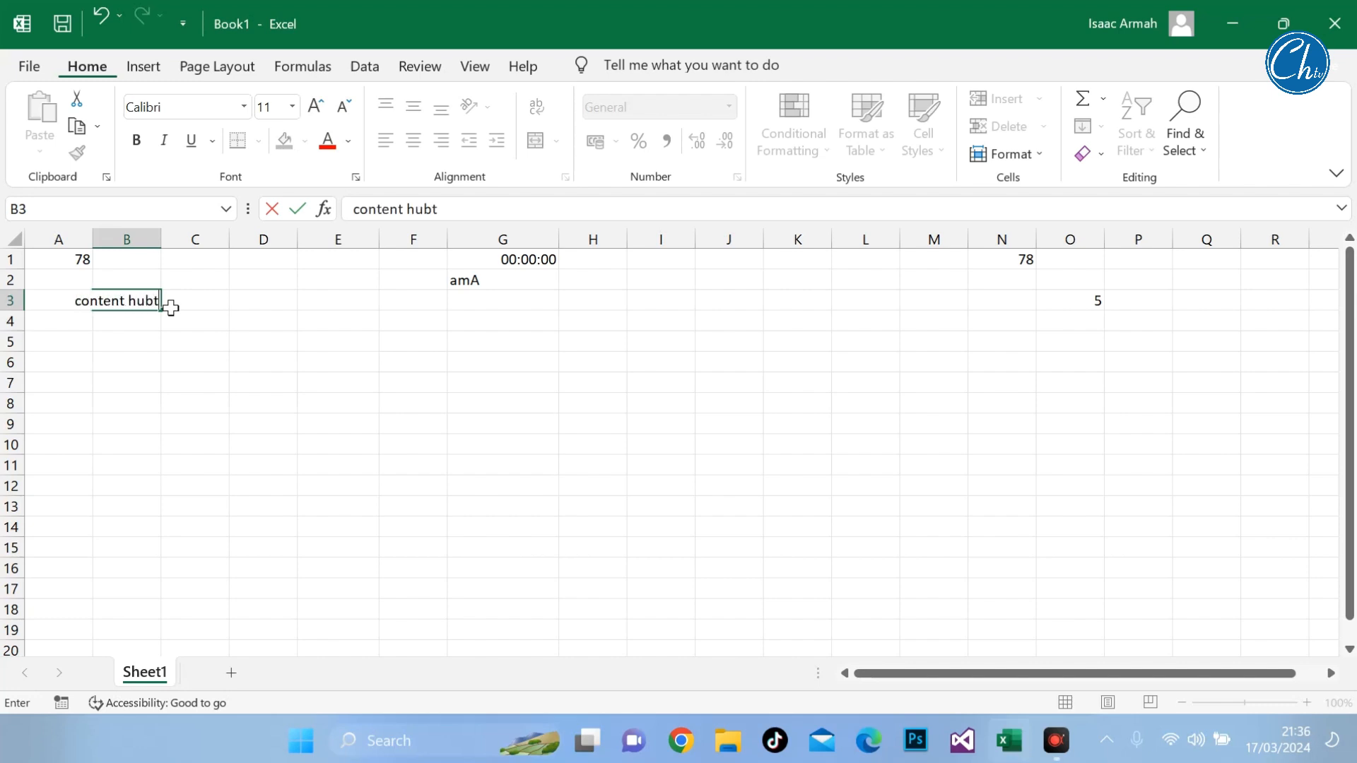
text( tv)
key(Return)
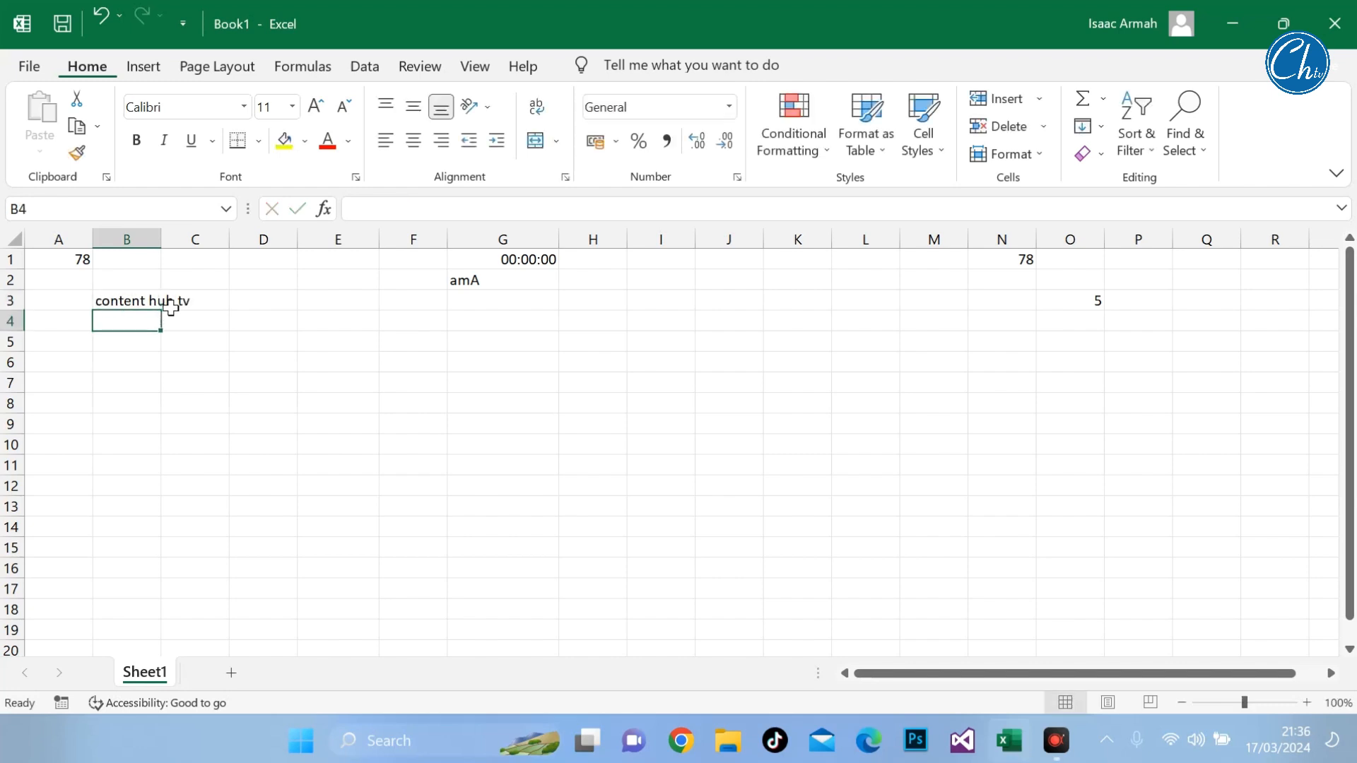
Center the text in cell B3 horizontally and keep that cell selected
click(152, 297)
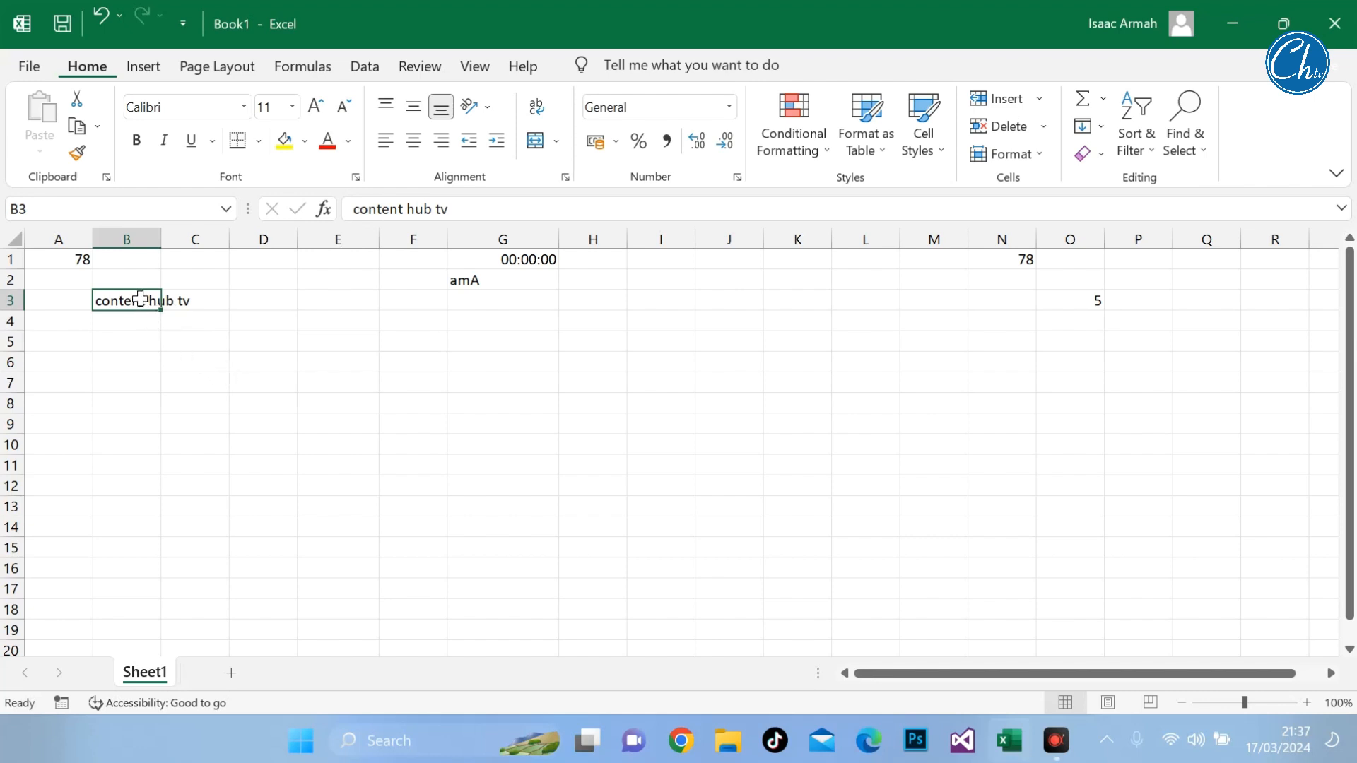
click(417, 148)
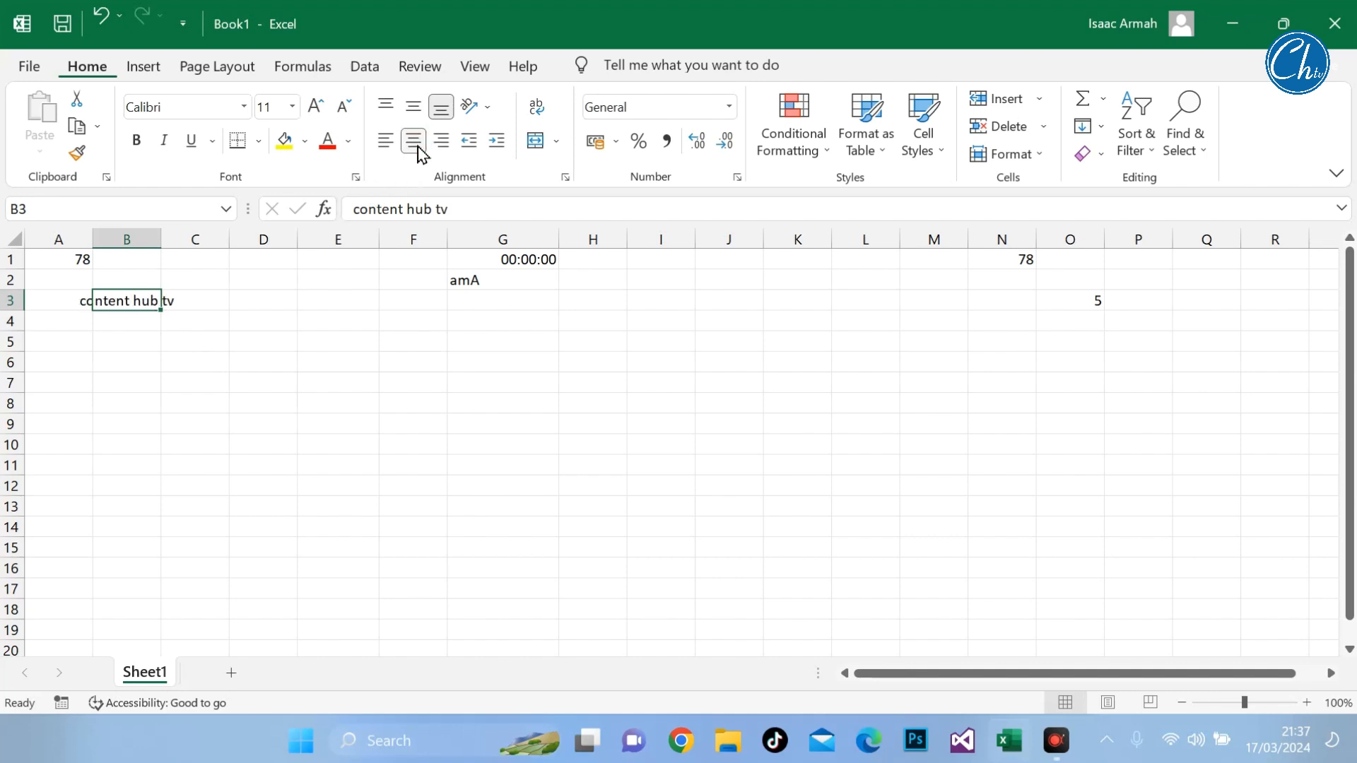
click(116, 362)
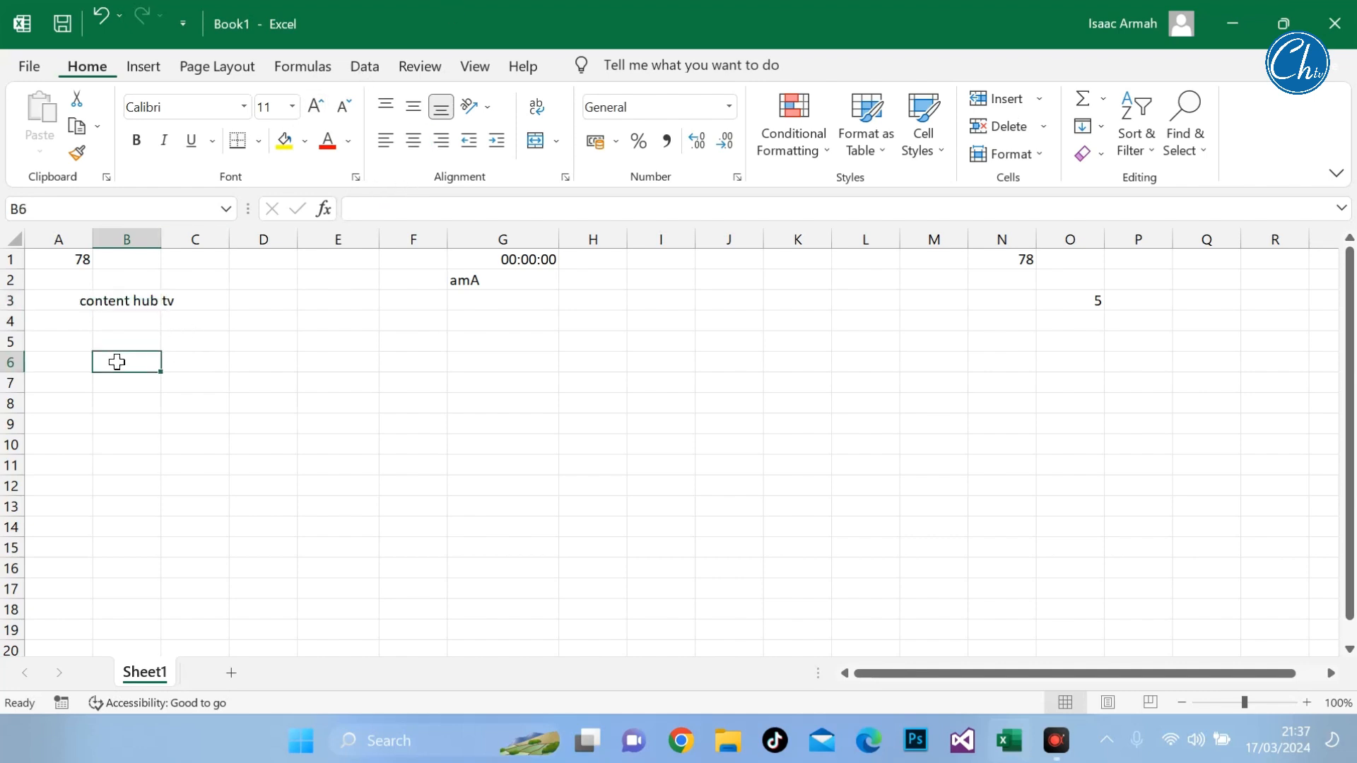
click(127, 309)
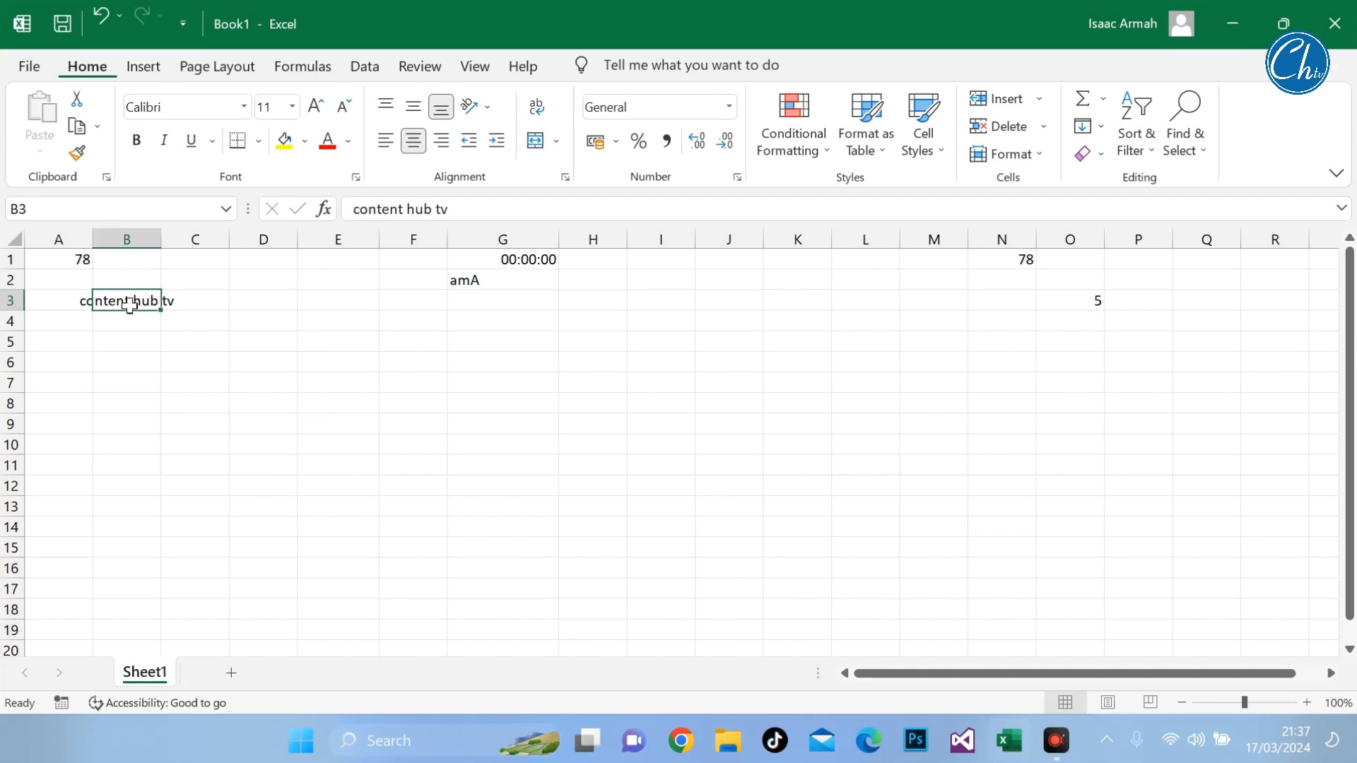
click(127, 335)
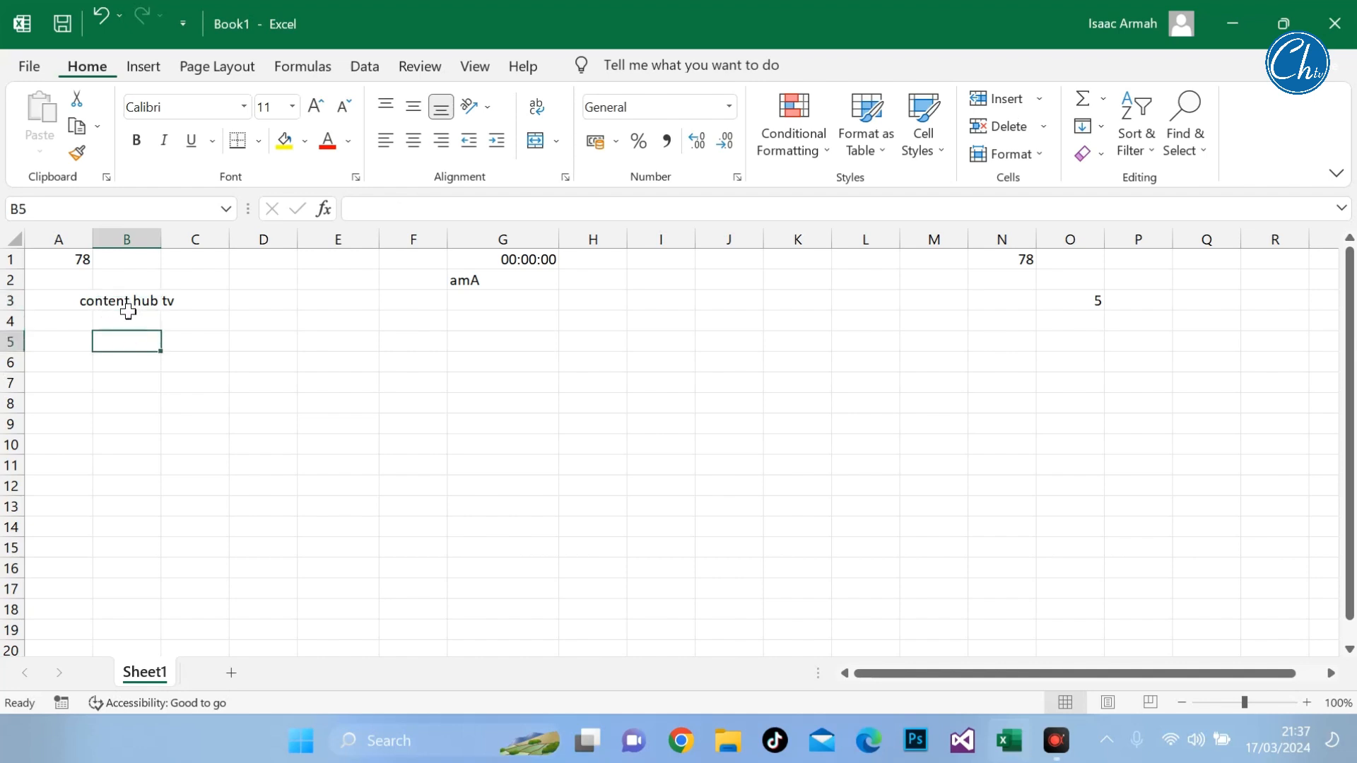
click(129, 308)
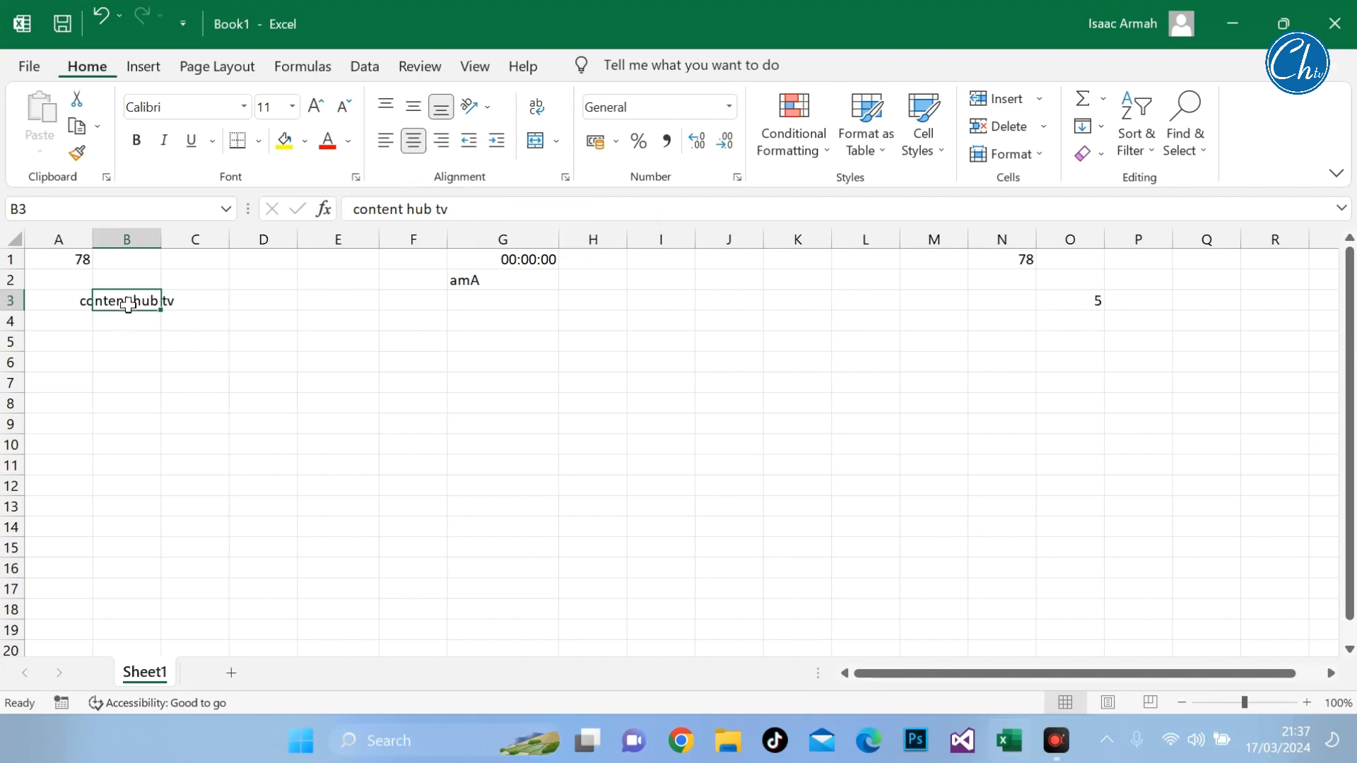
Align the text in cell B3 left and right, and return it to horizontally centered
click(387, 143)
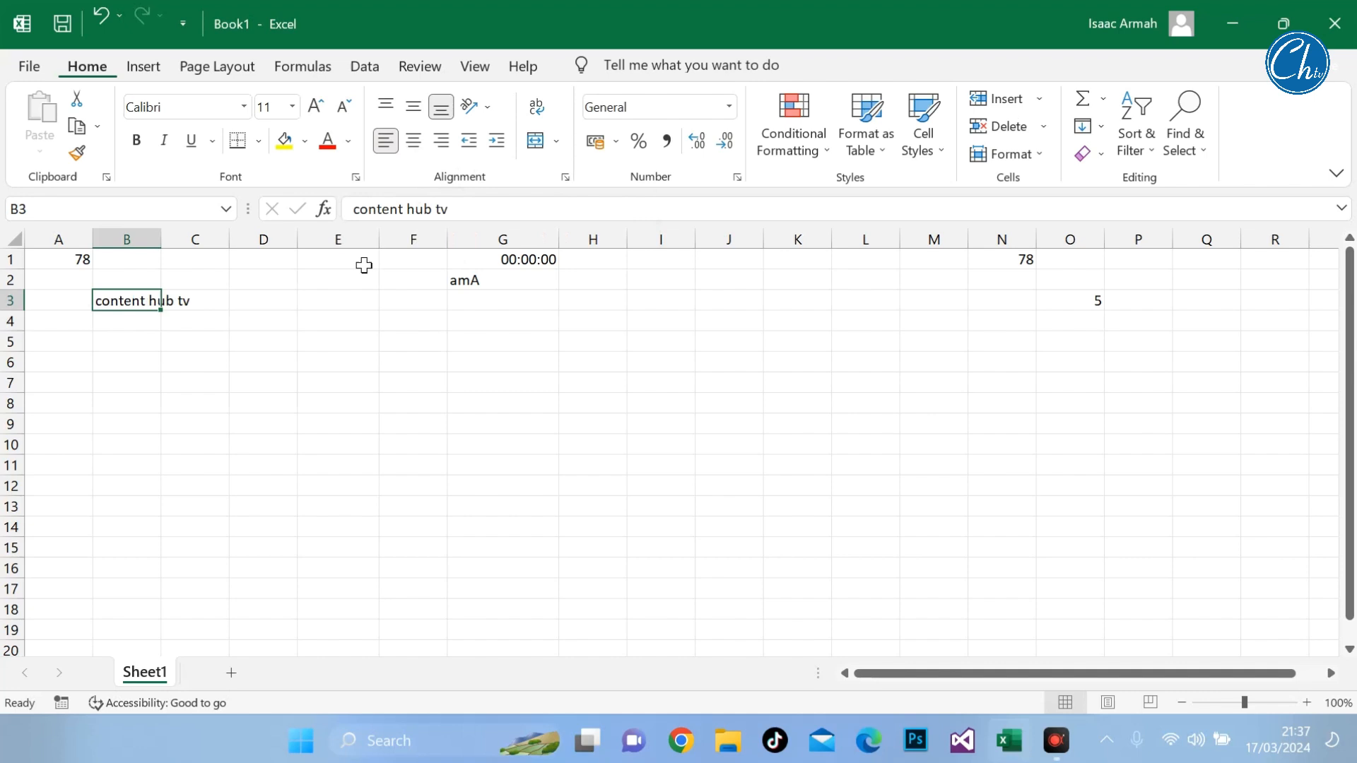
click(441, 142)
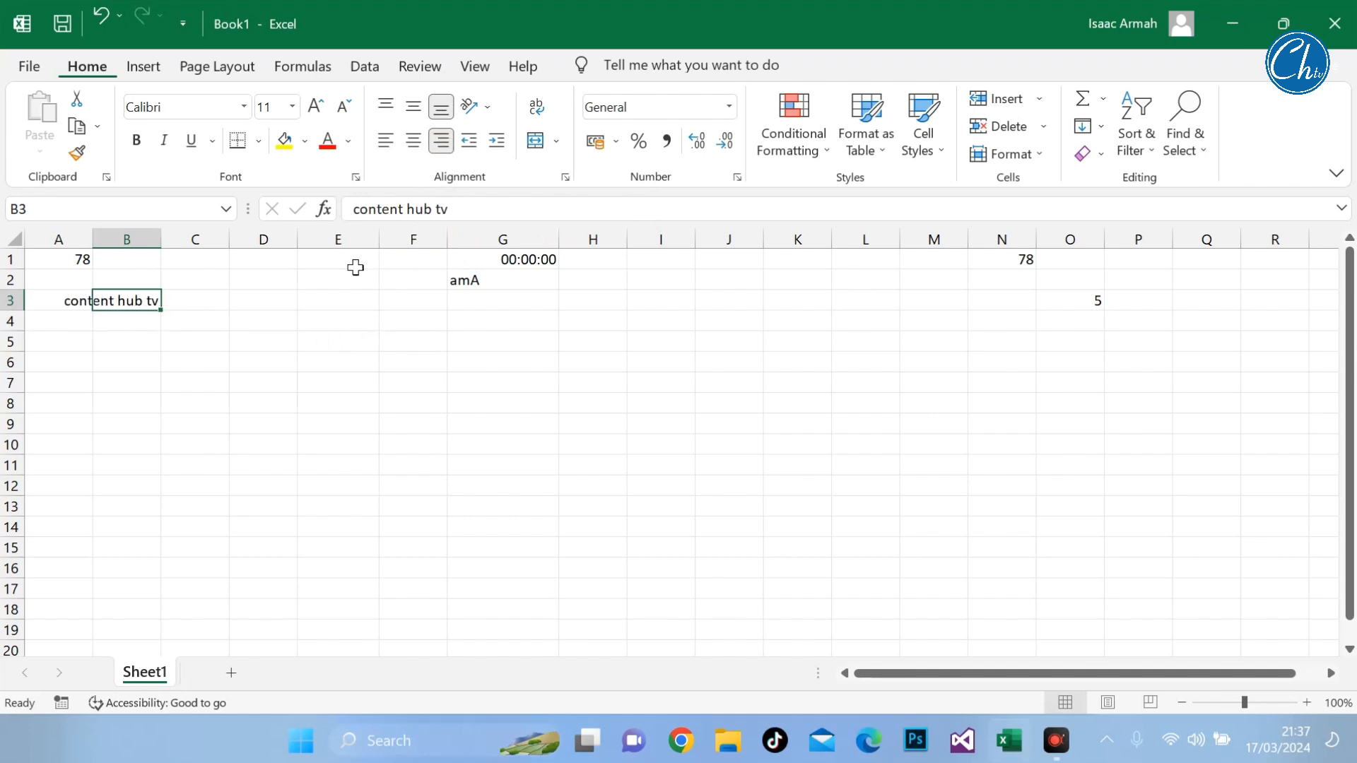
click(407, 146)
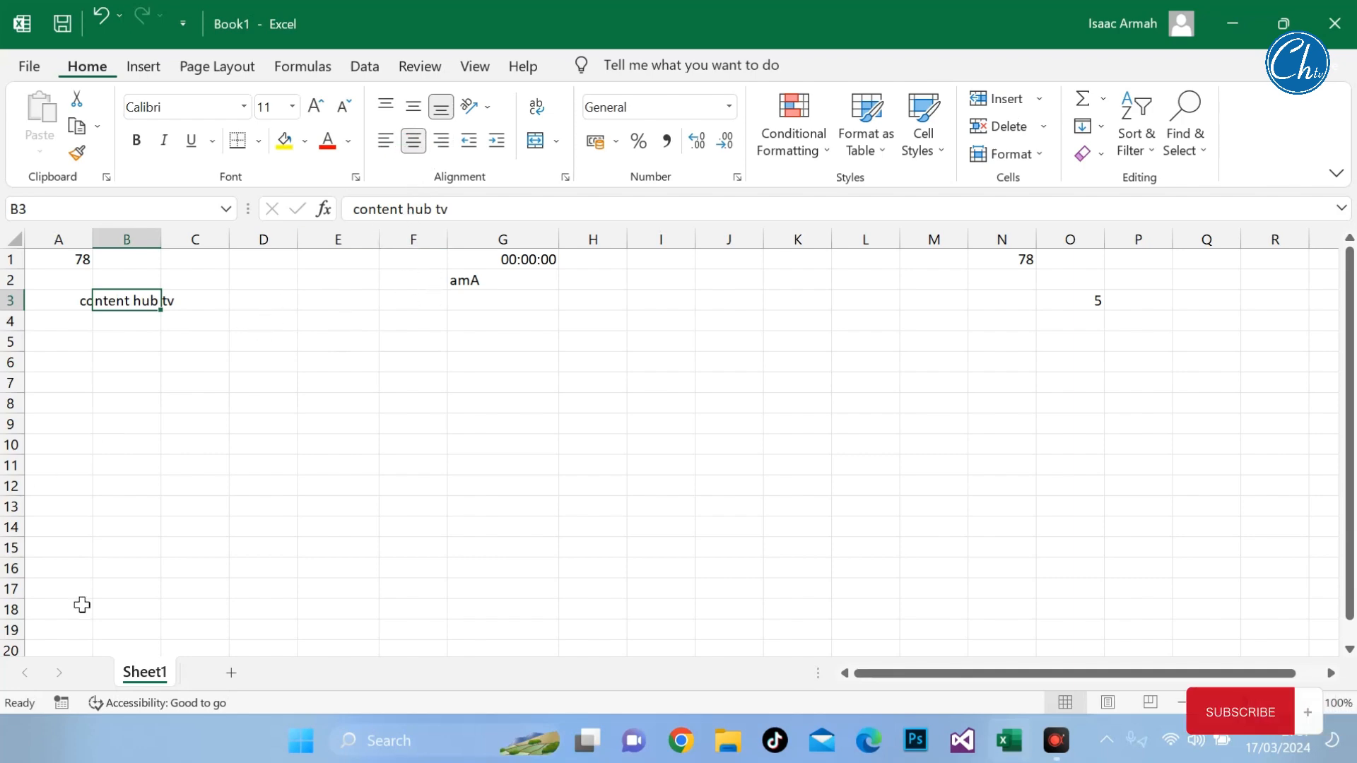
Increase the height of row 3 to a little over double its default height
click(13, 300)
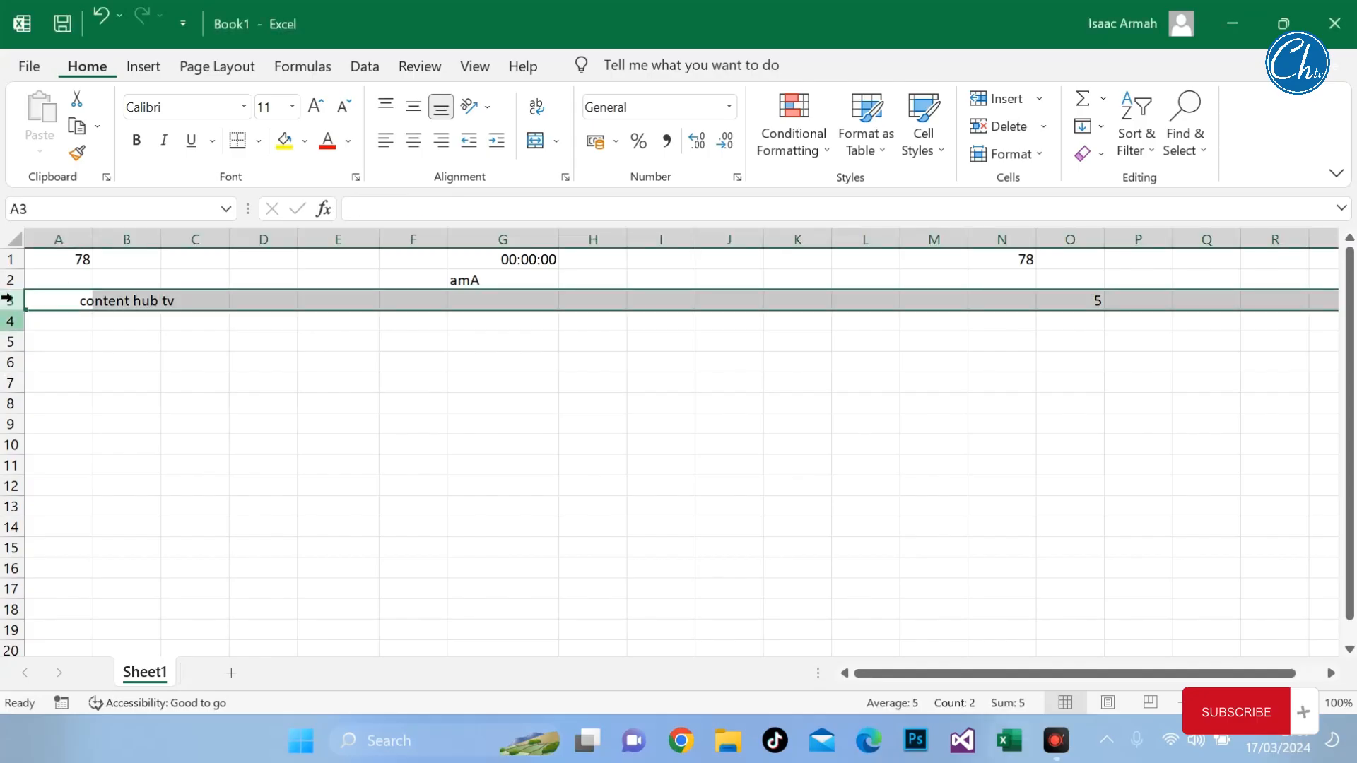
drag(13, 311, 14, 340)
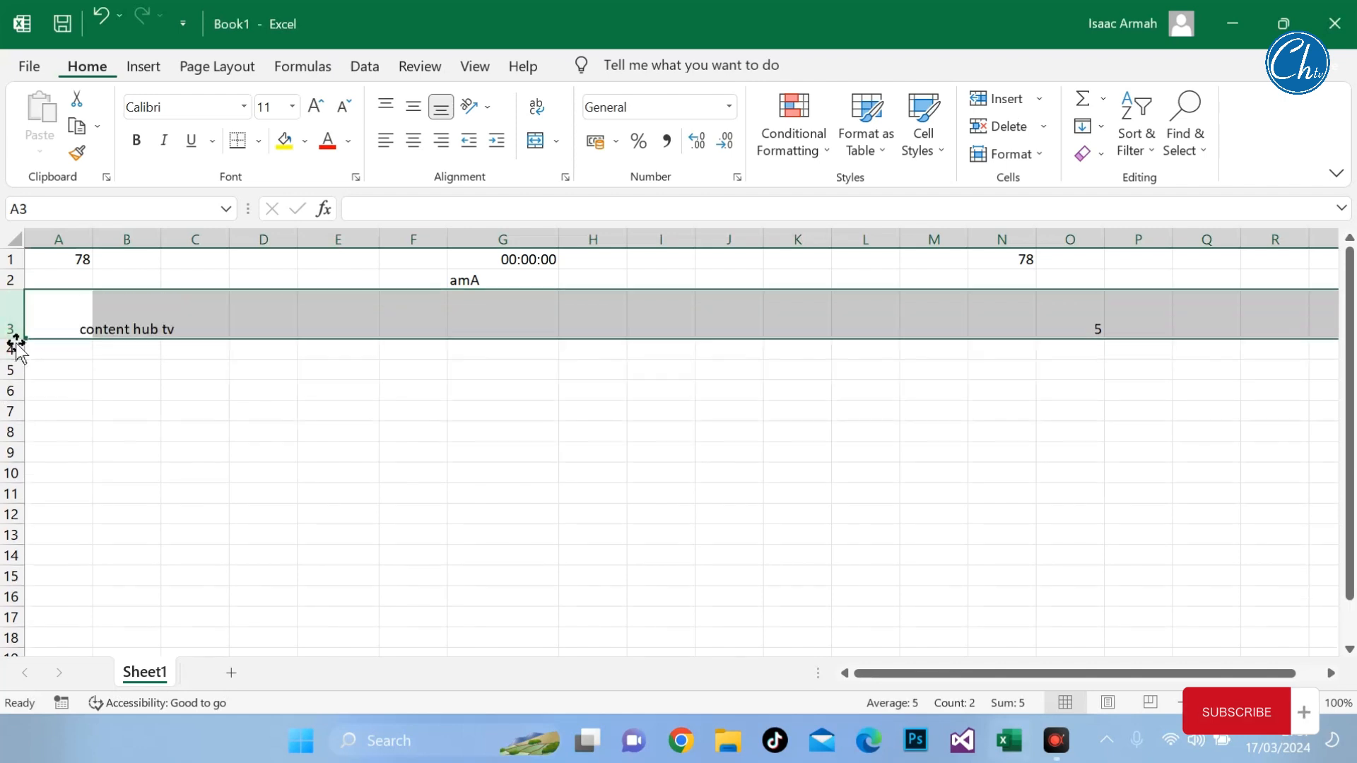
click(251, 329)
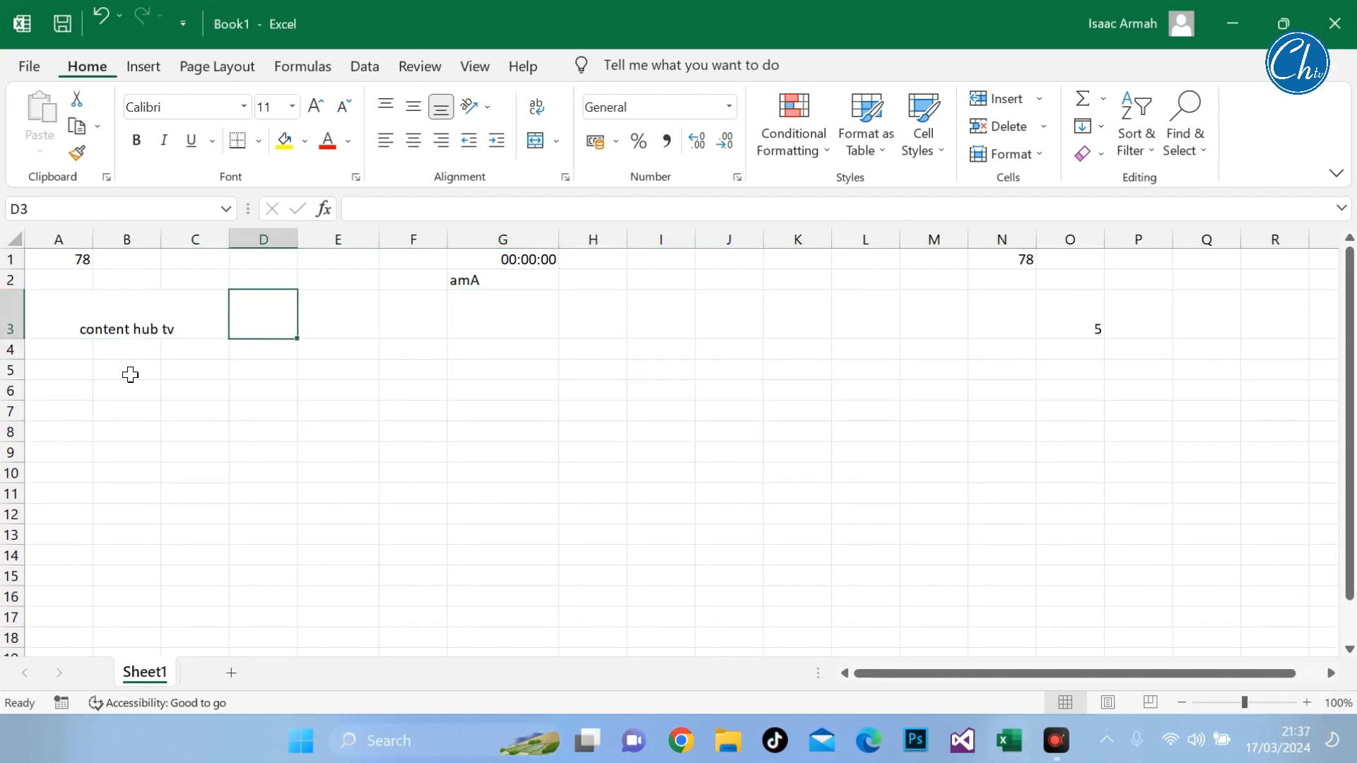
Align the text in cell B3 vertically to the middle, and switch it to top alignment
click(127, 316)
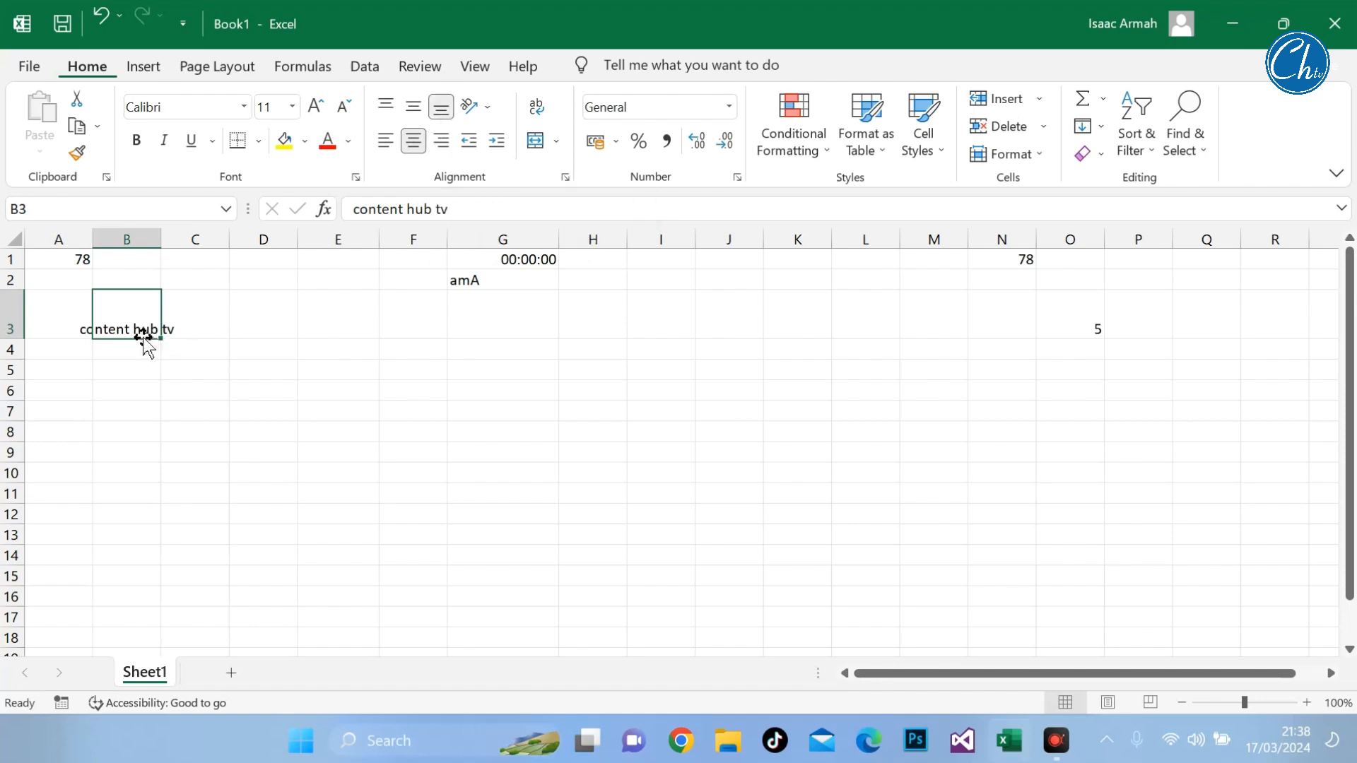
click(416, 111)
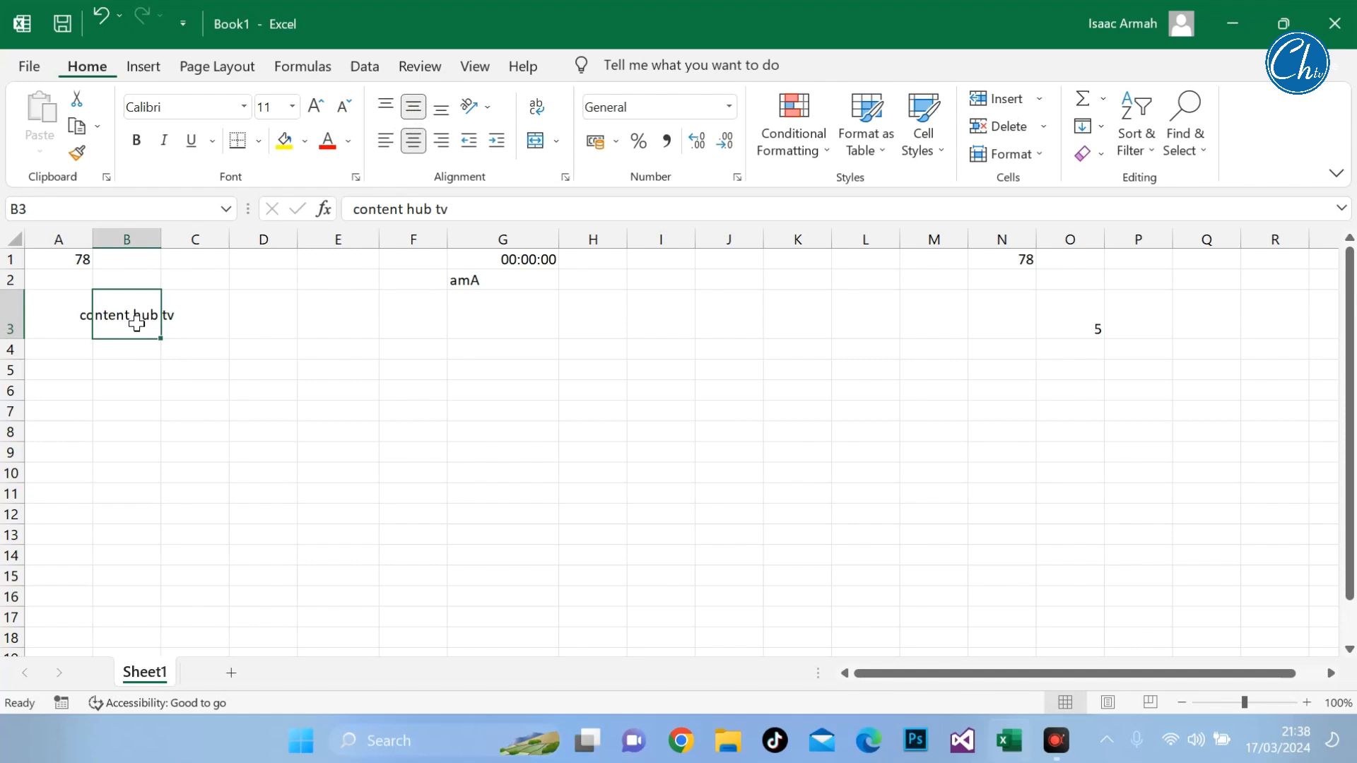
click(389, 111)
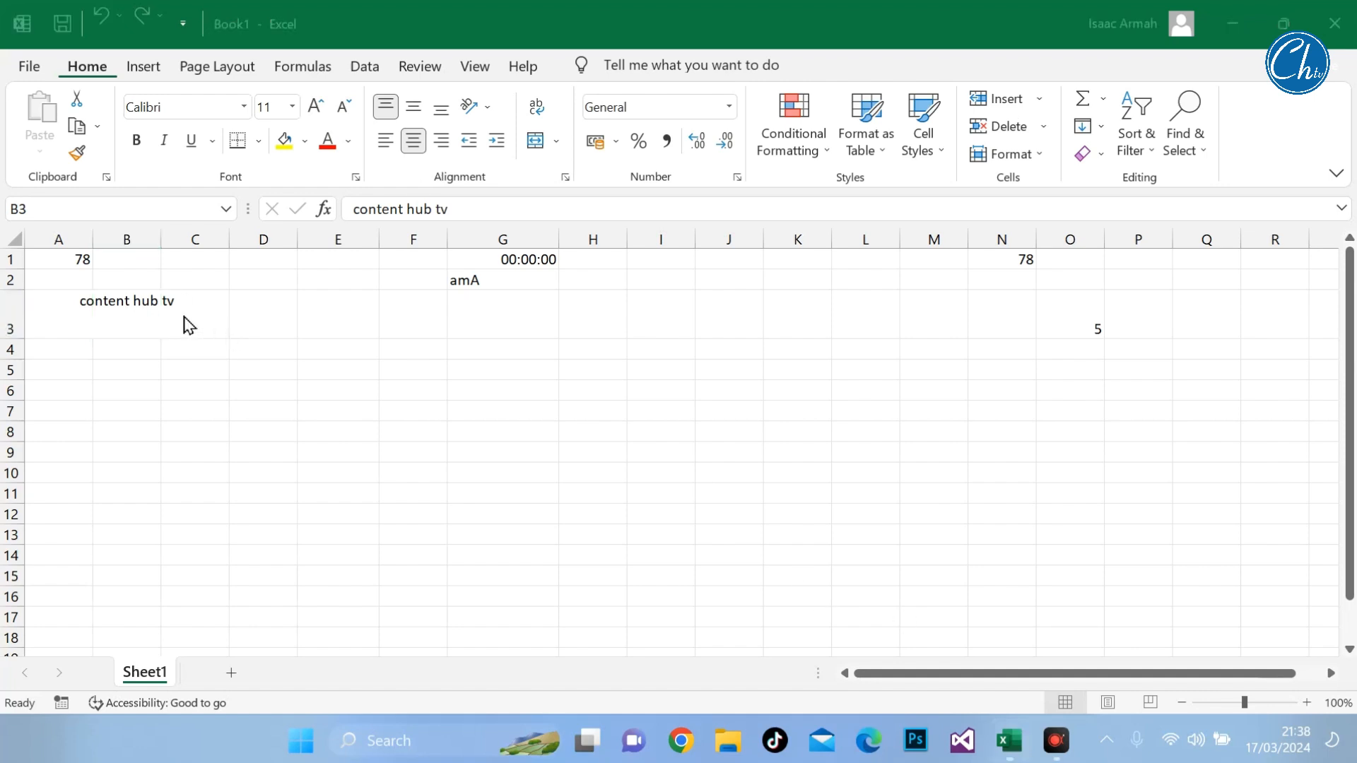
Wrap the text "content hub tv" within cell B3
click(124, 324)
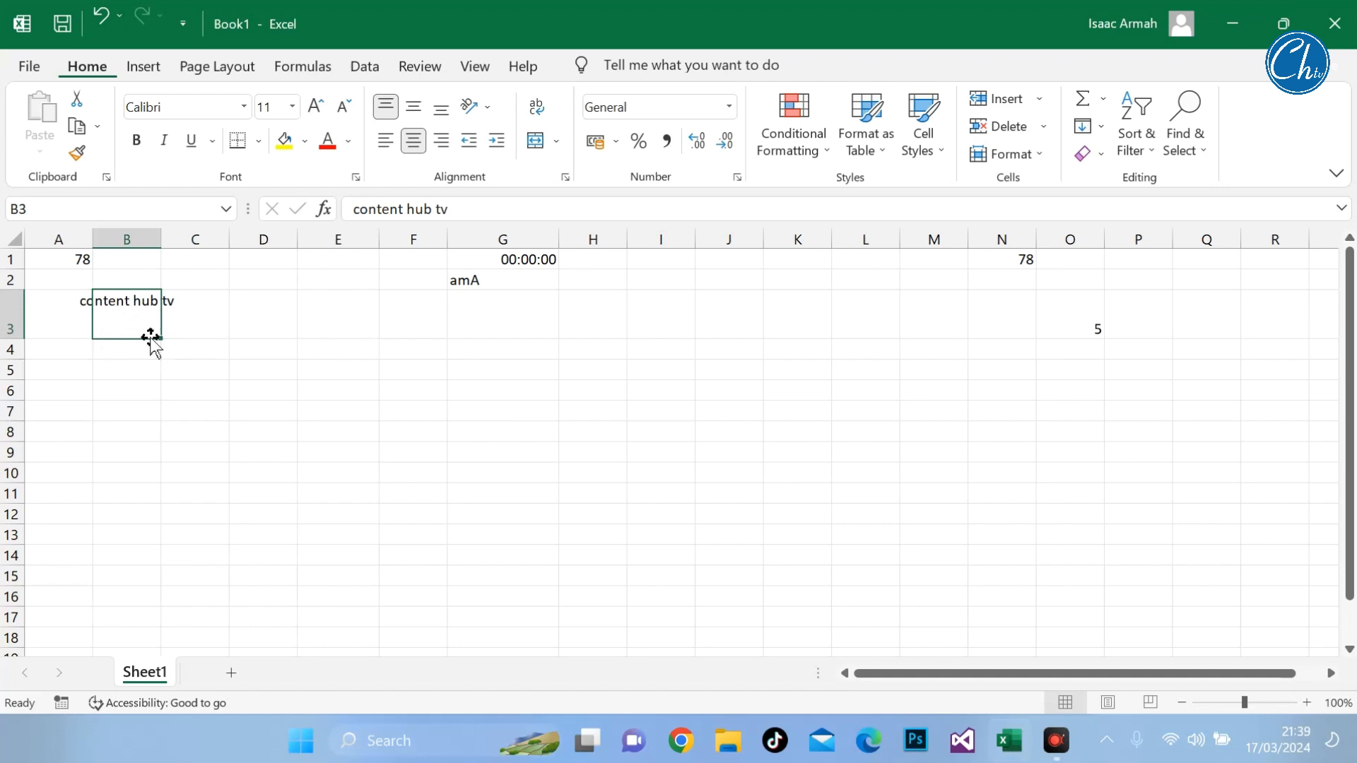
click(212, 330)
click(130, 309)
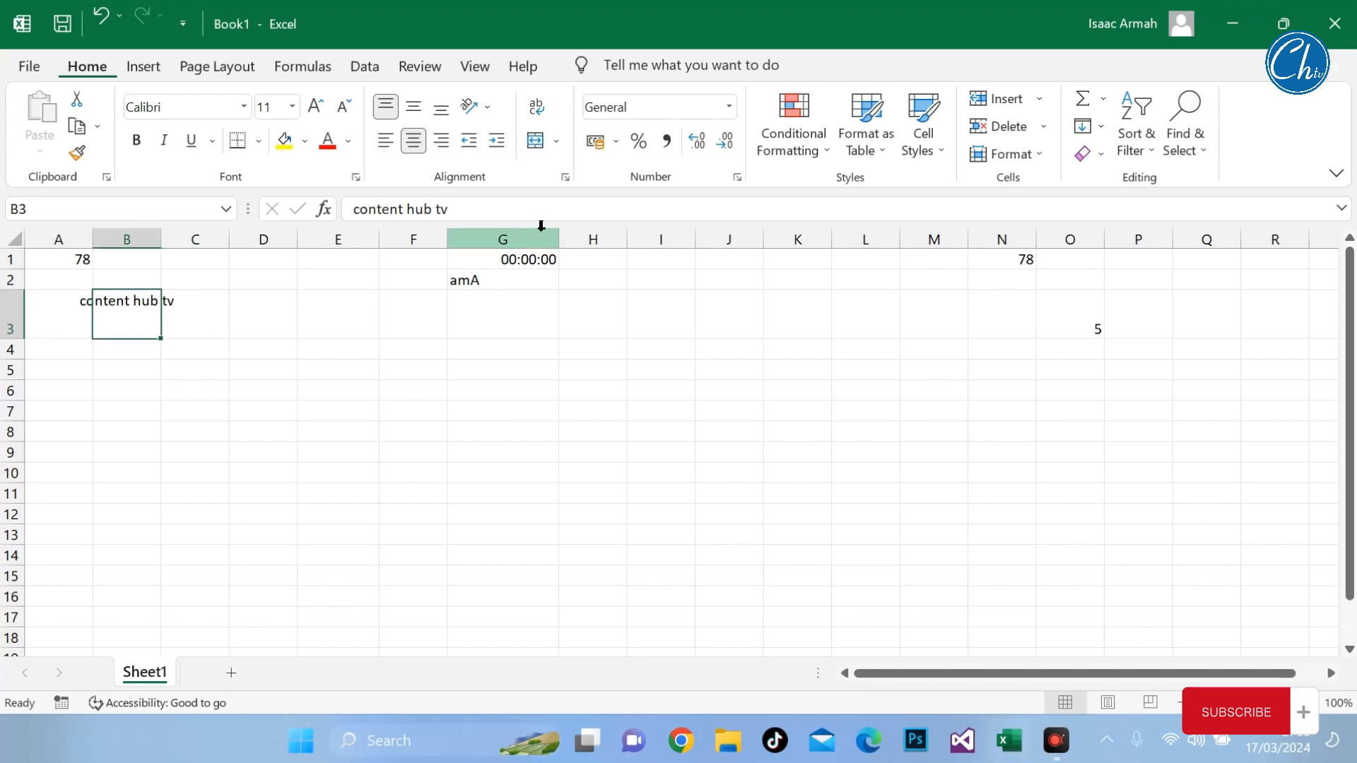
click(539, 118)
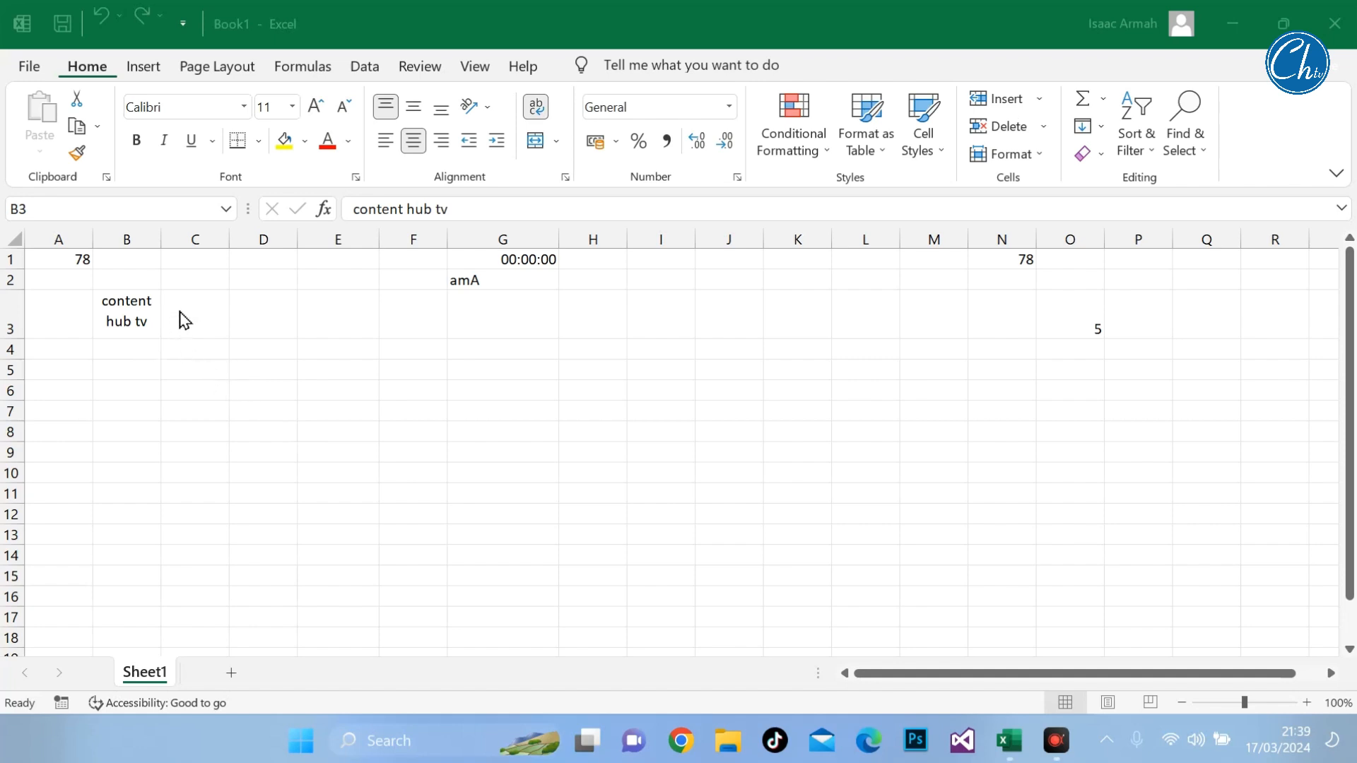
click(150, 314)
Merge and center the cell range C3:G12, and keep the merged cell selected
drag(197, 311, 518, 512)
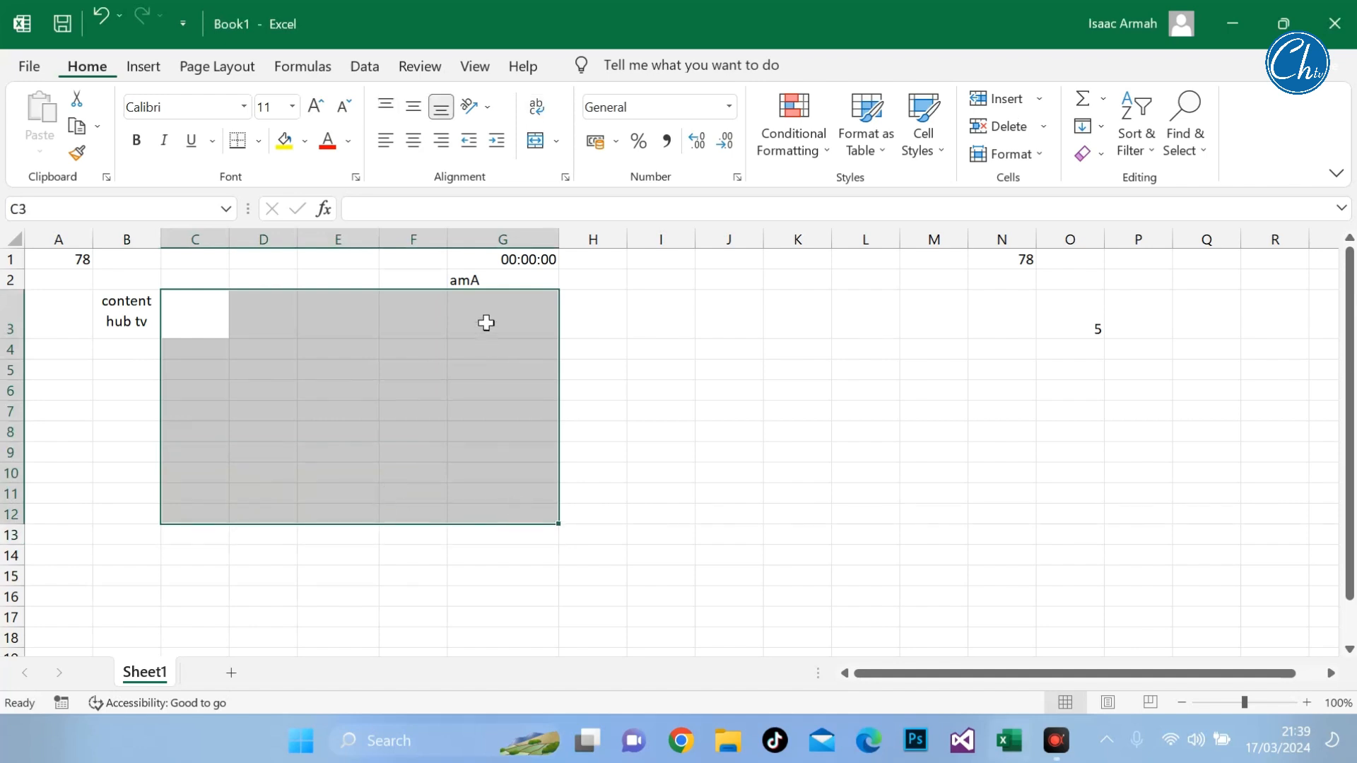
click(535, 141)
click(637, 356)
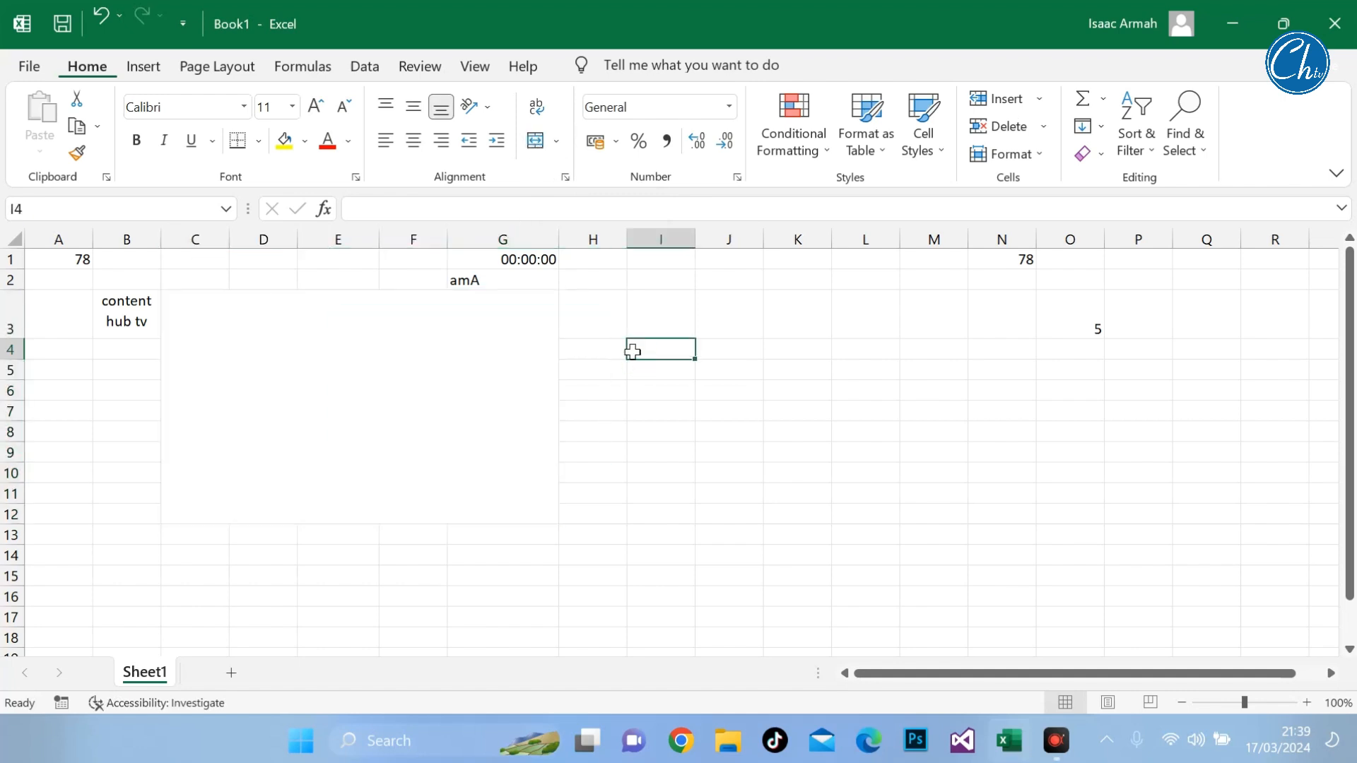
click(478, 387)
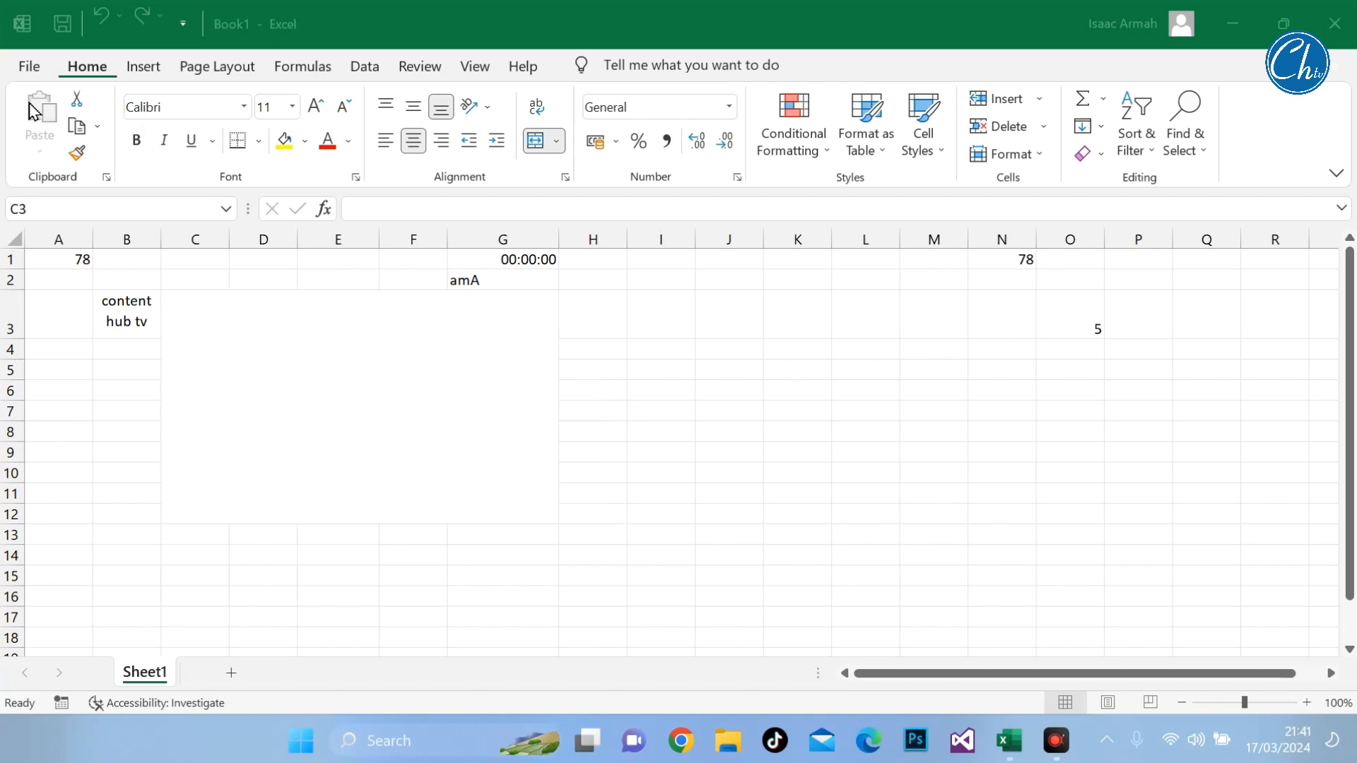
Examine the print preview of the worksheet for gridlines and return to the sheet
click(31, 69)
click(32, 68)
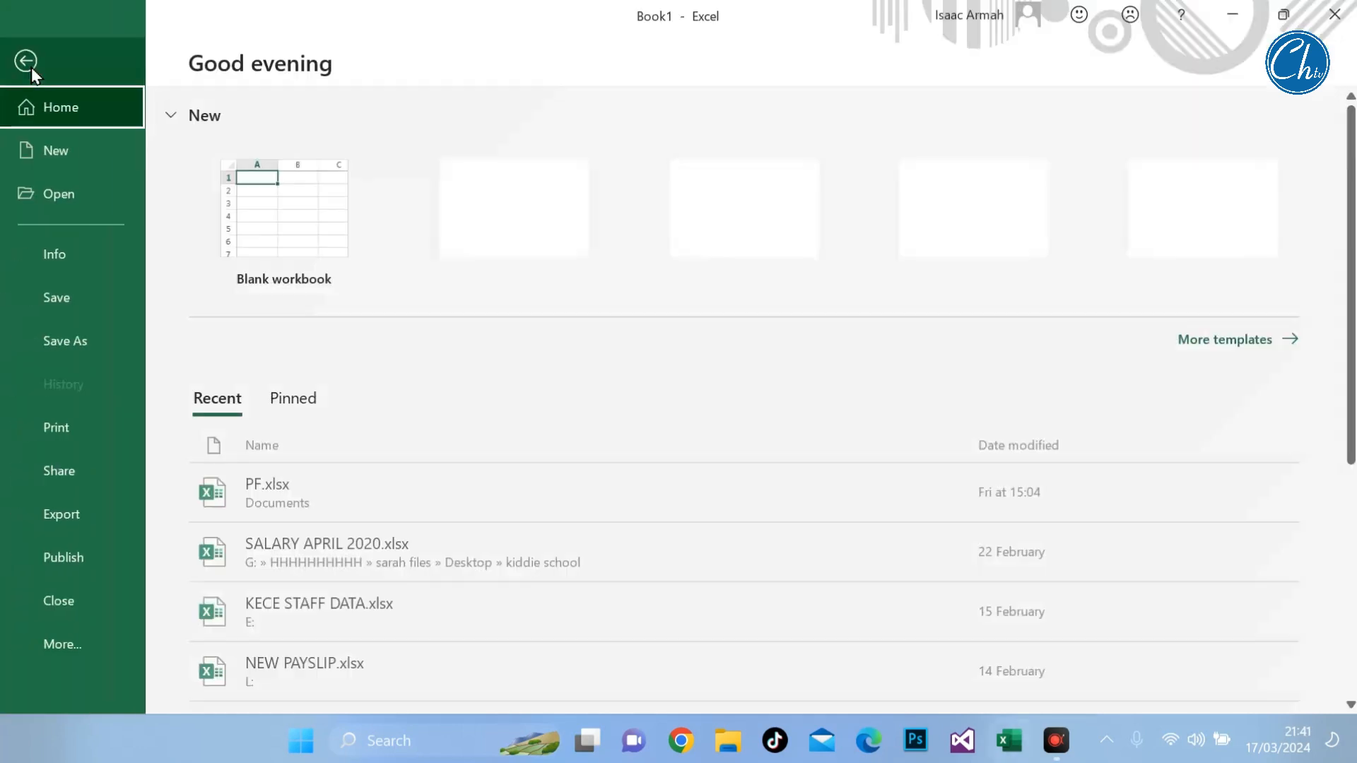
click(77, 433)
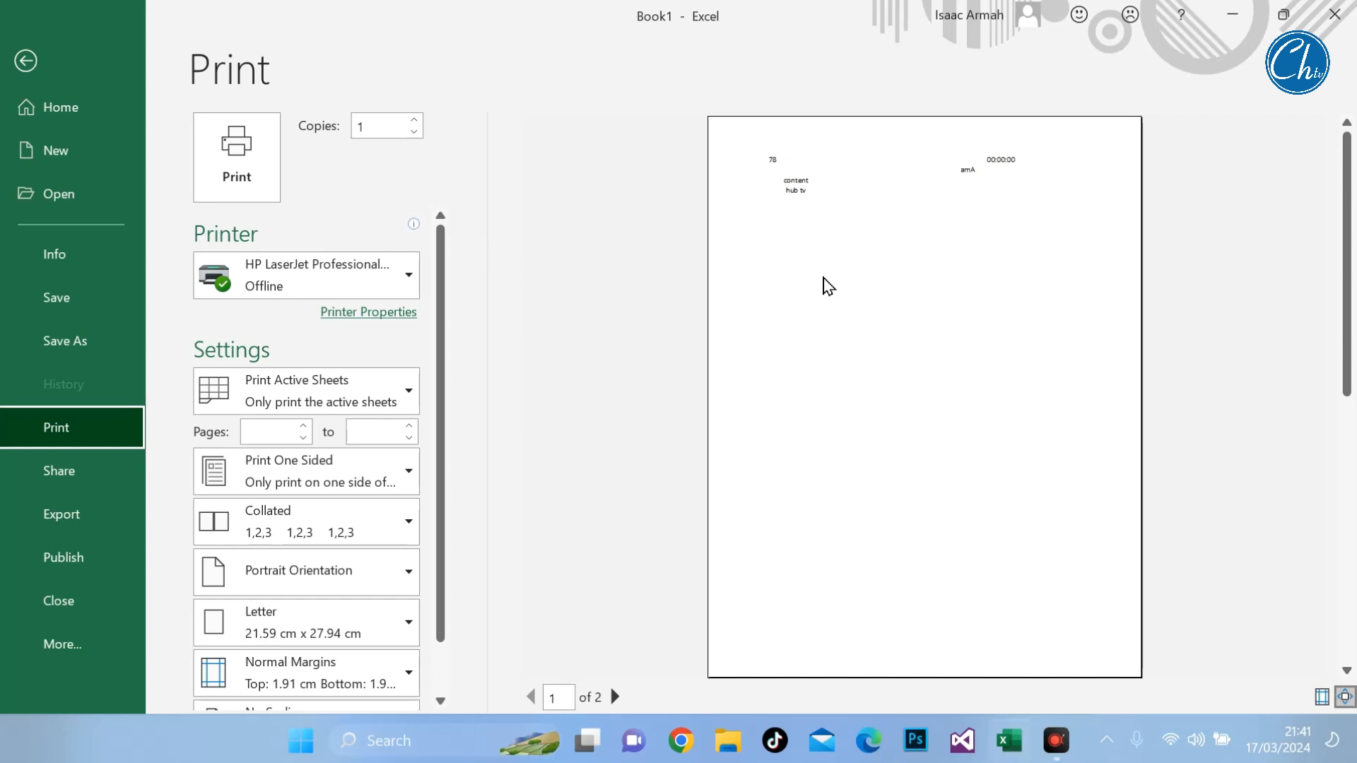
click(34, 63)
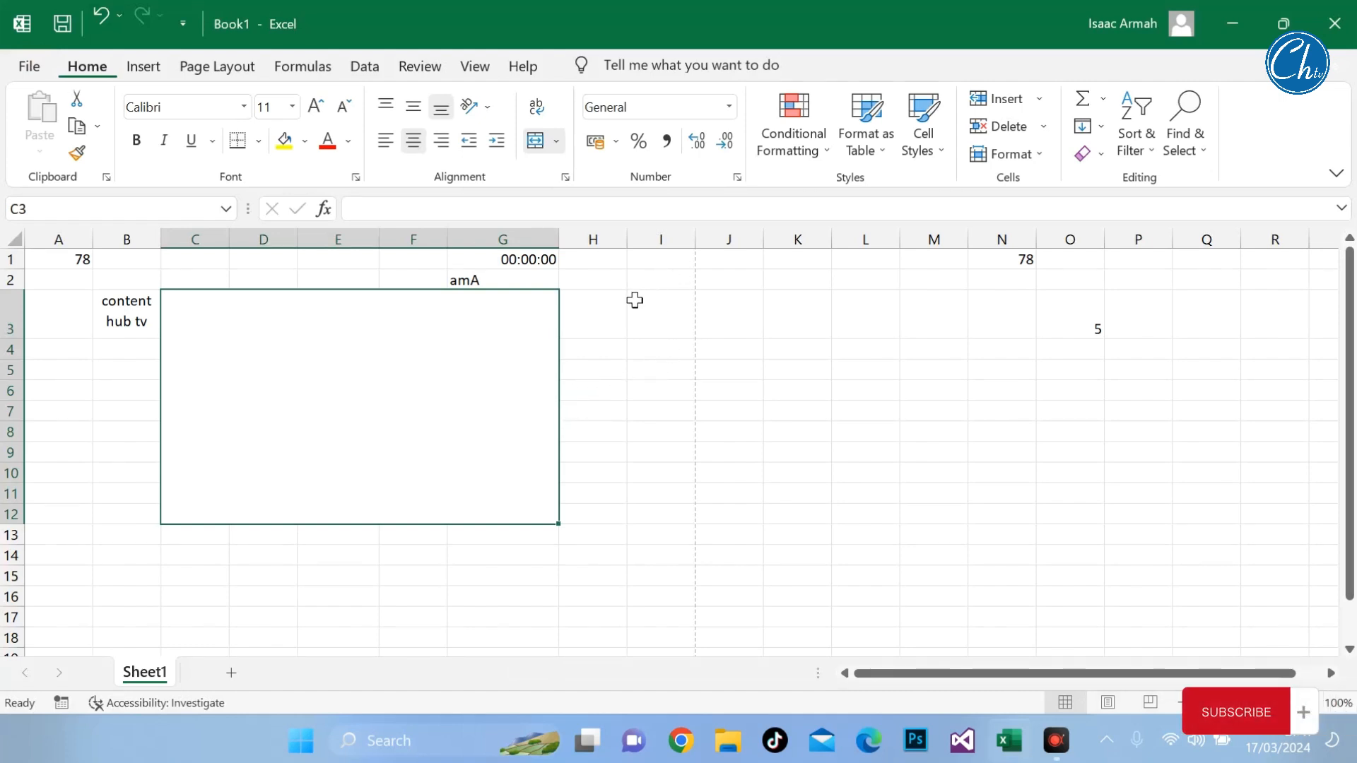
Select the range A1:I12 and apply All Borders to it
drag(663, 261, 55, 463)
click(661, 264)
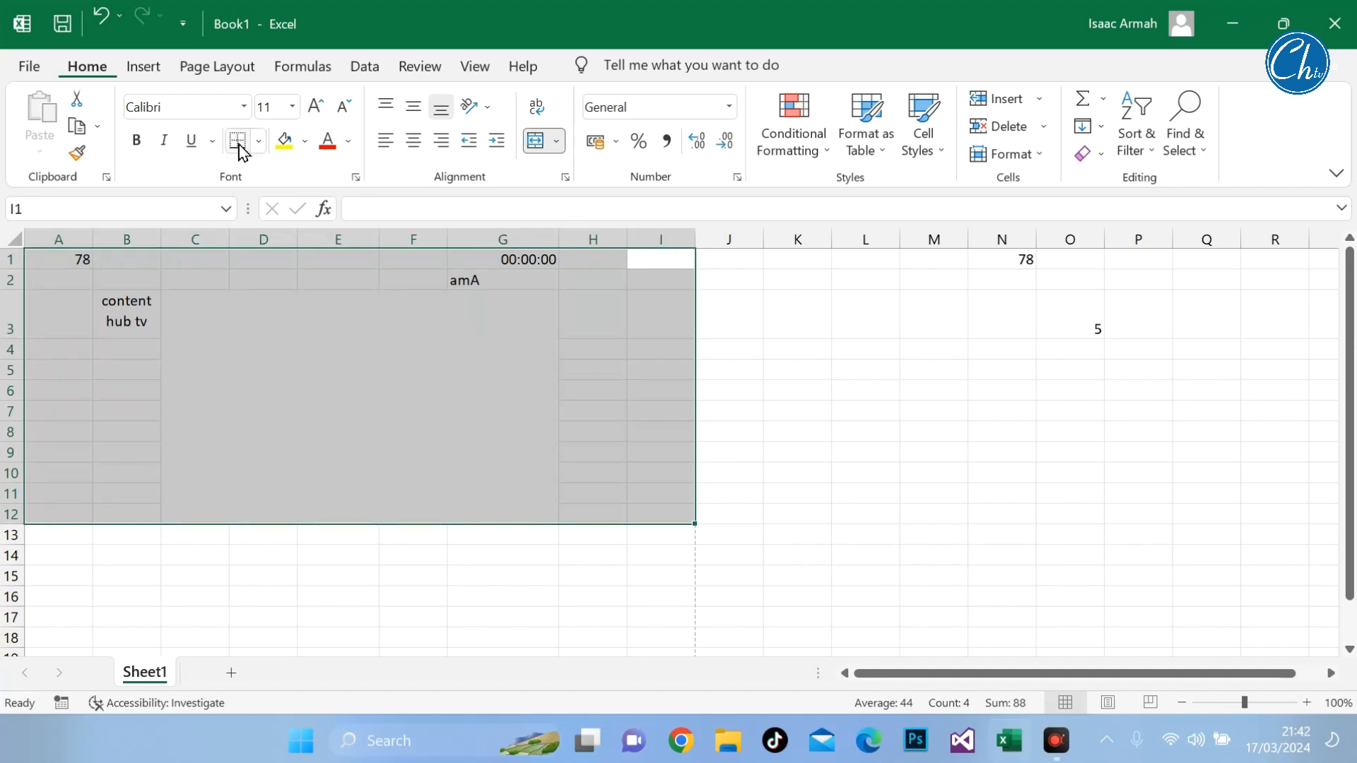
click(261, 142)
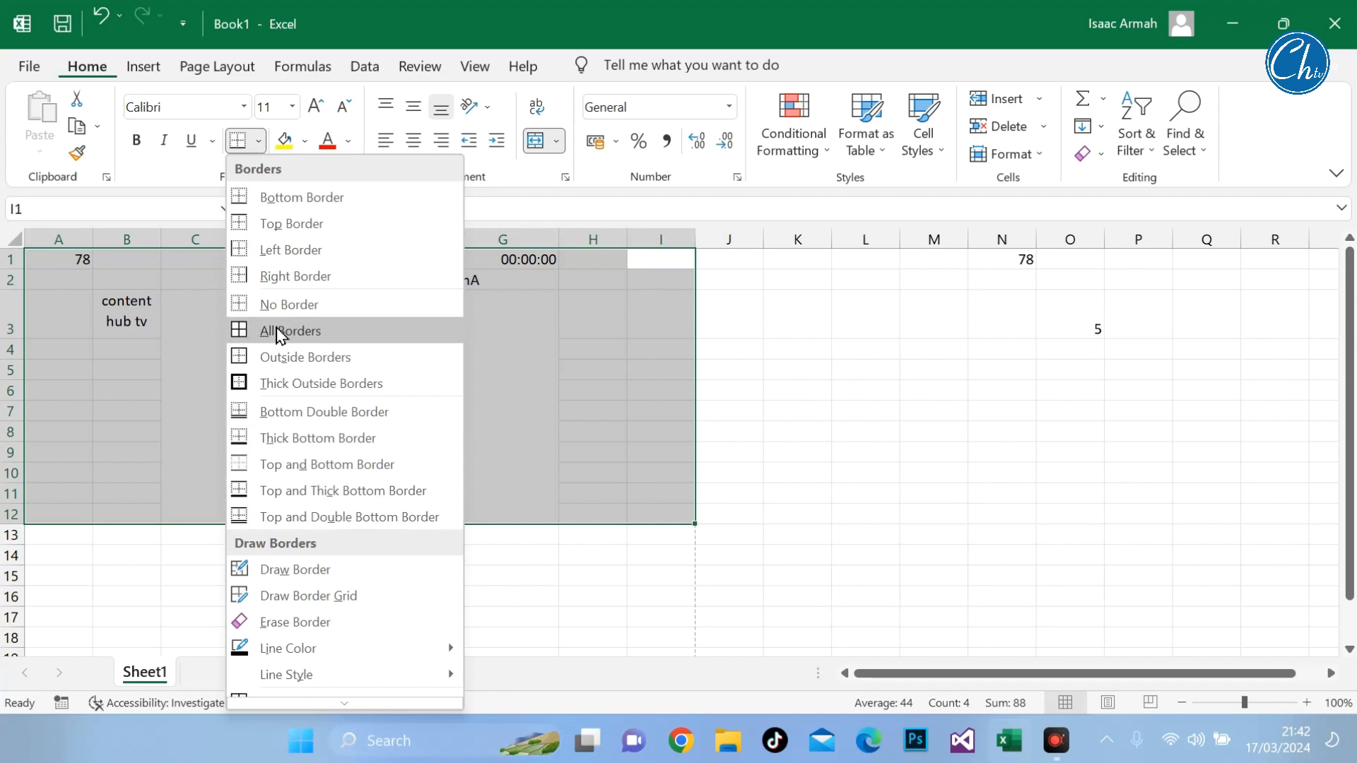
click(324, 332)
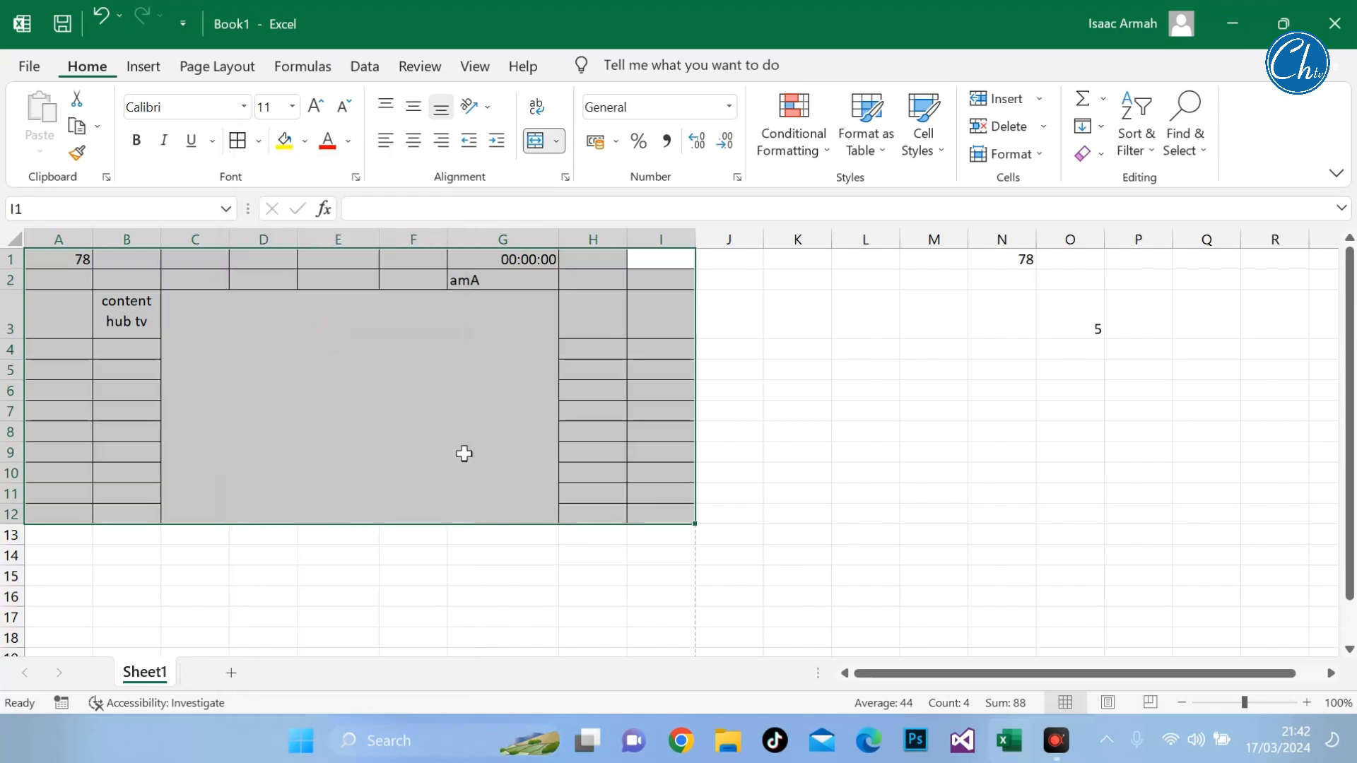
click(866, 419)
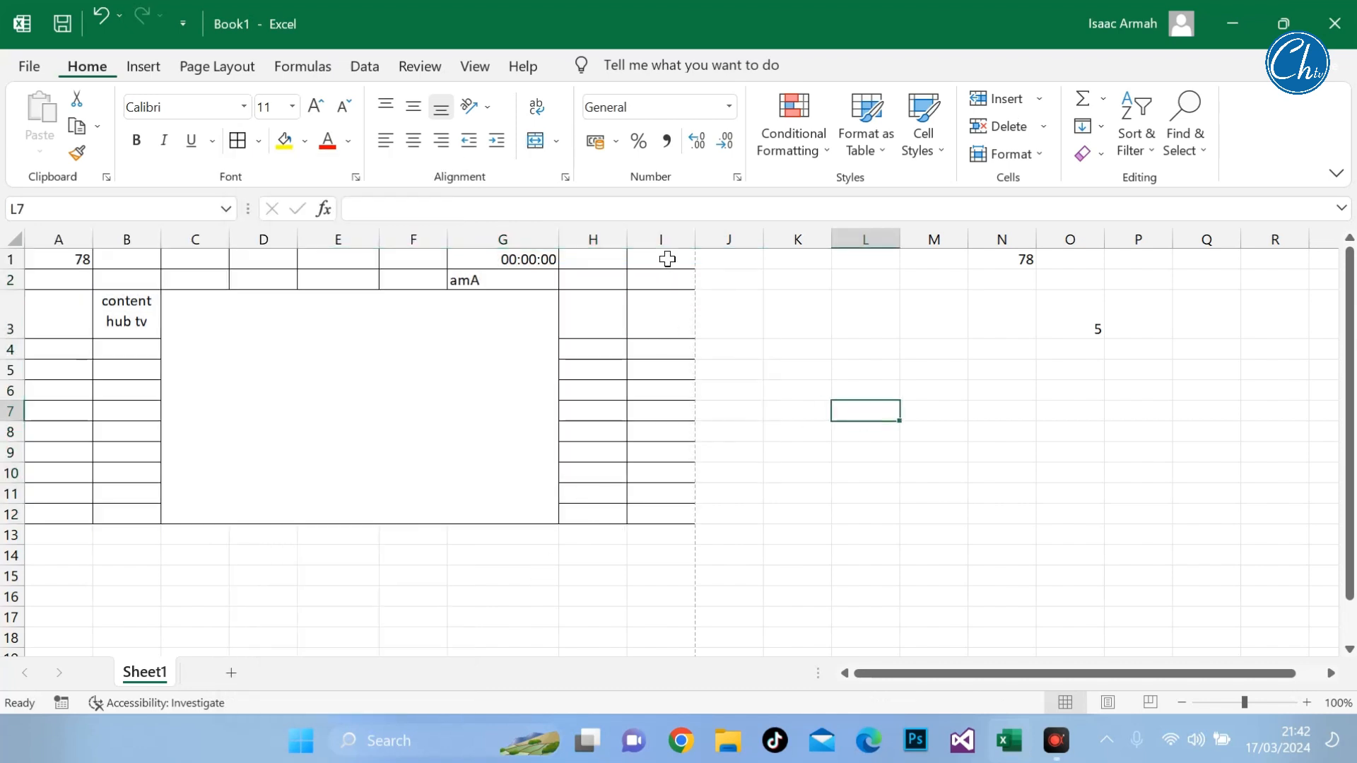
drag(667, 259, 660, 271)
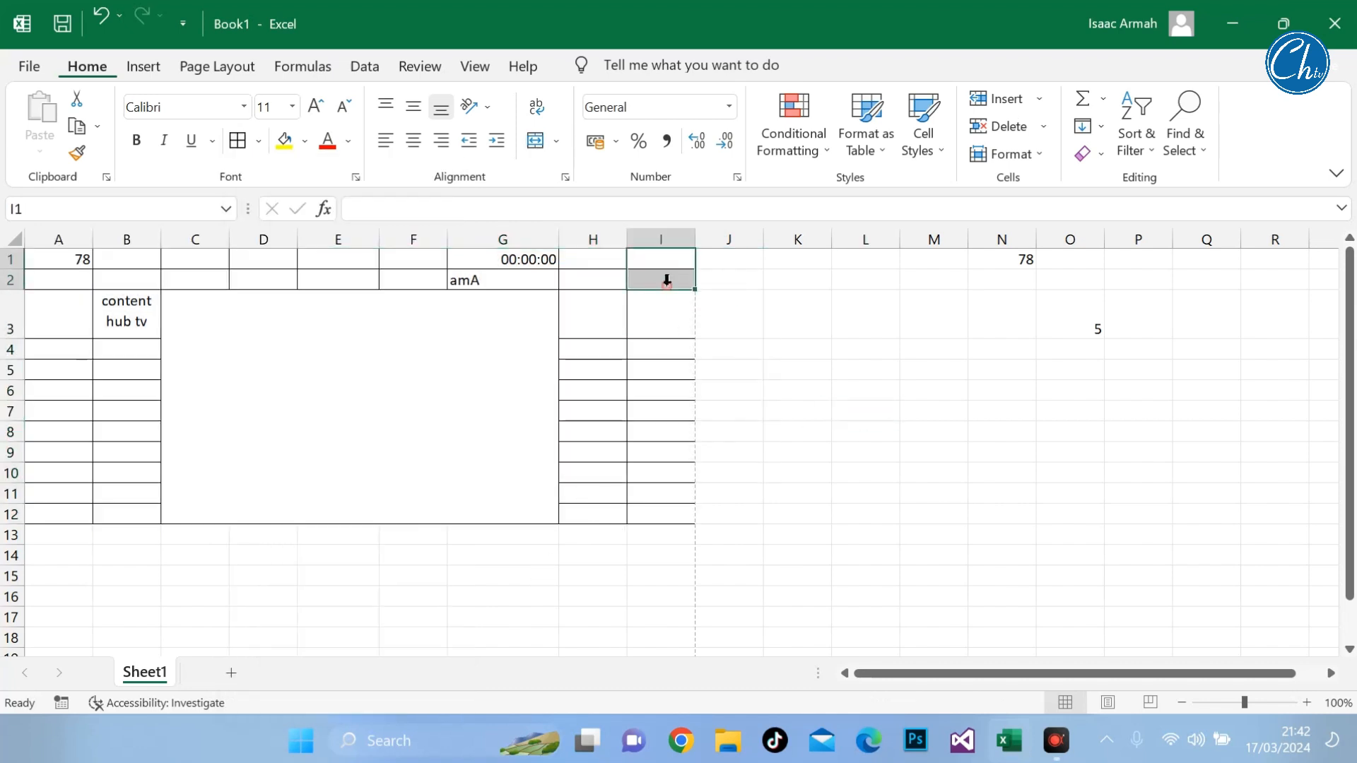
drag(61, 260, 99, 281)
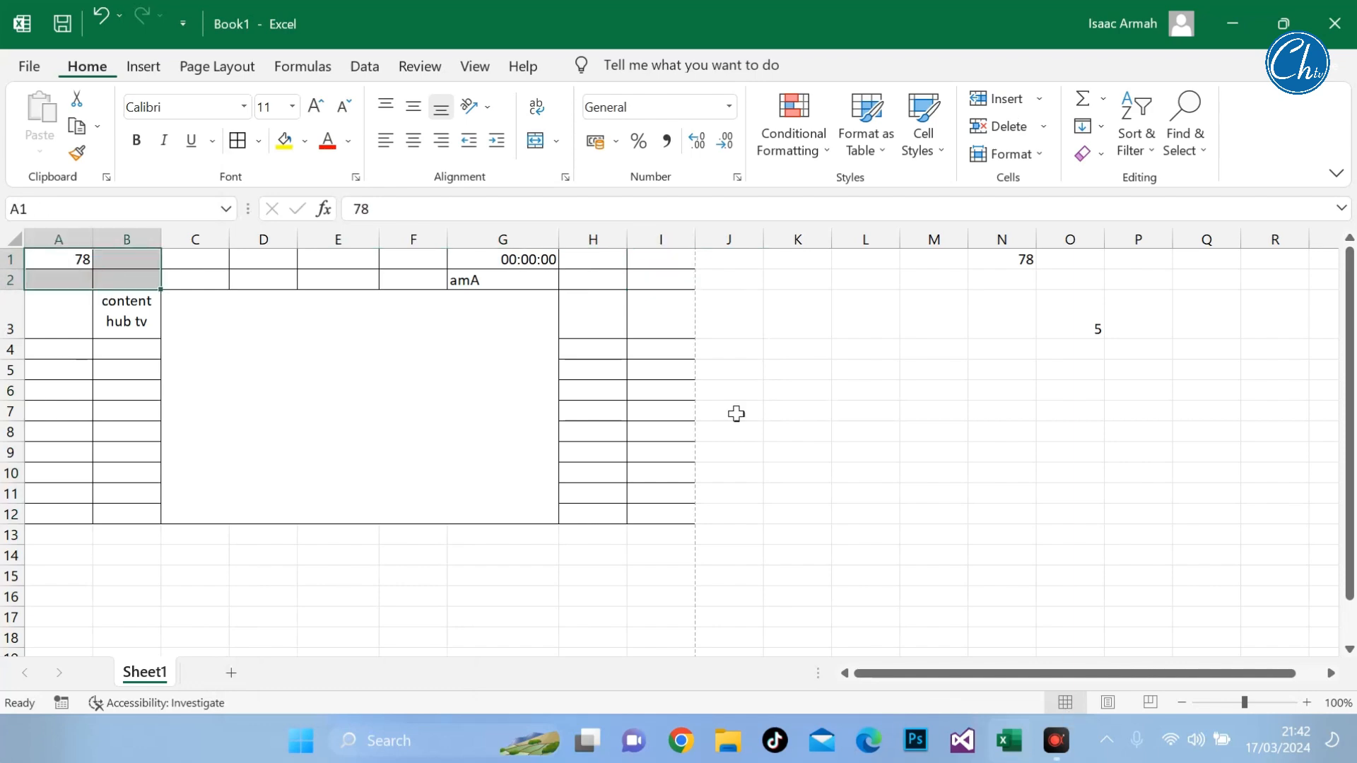
click(63, 277)
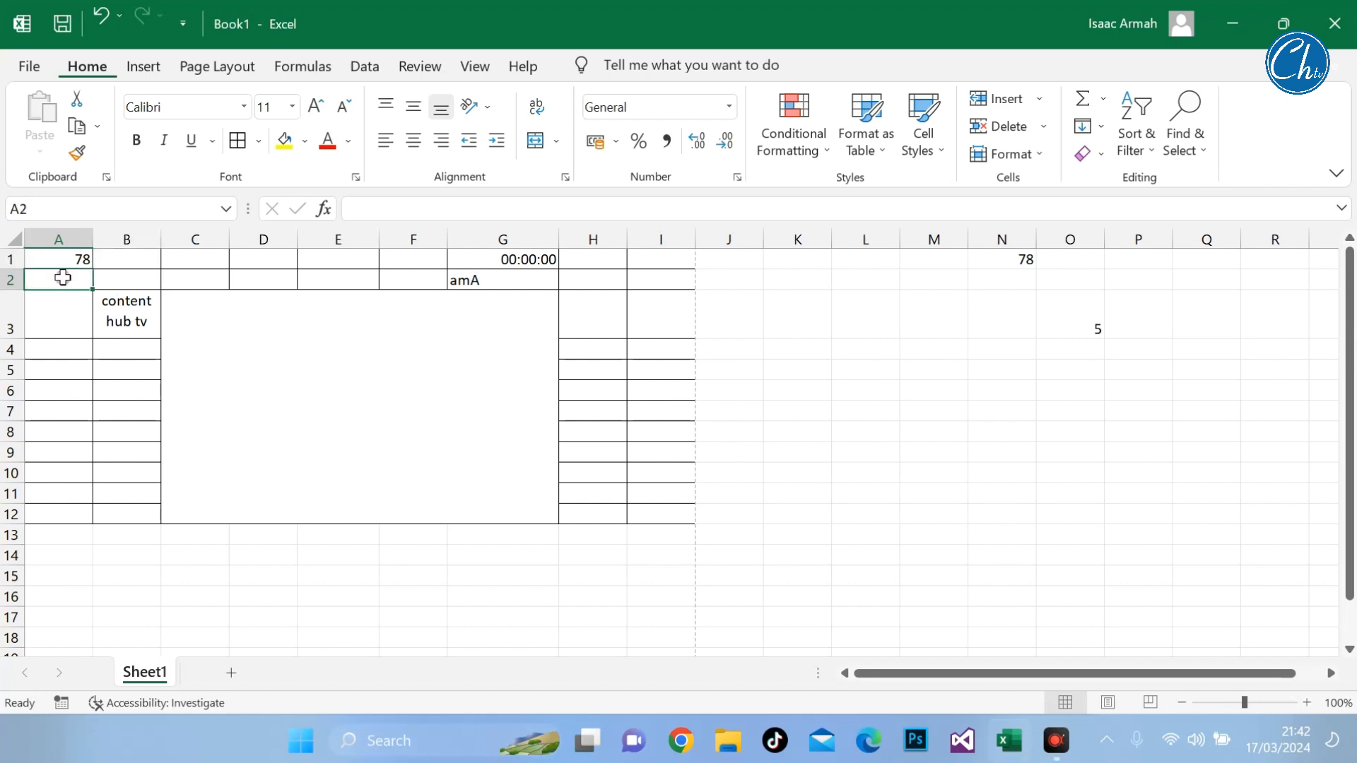
click(67, 262)
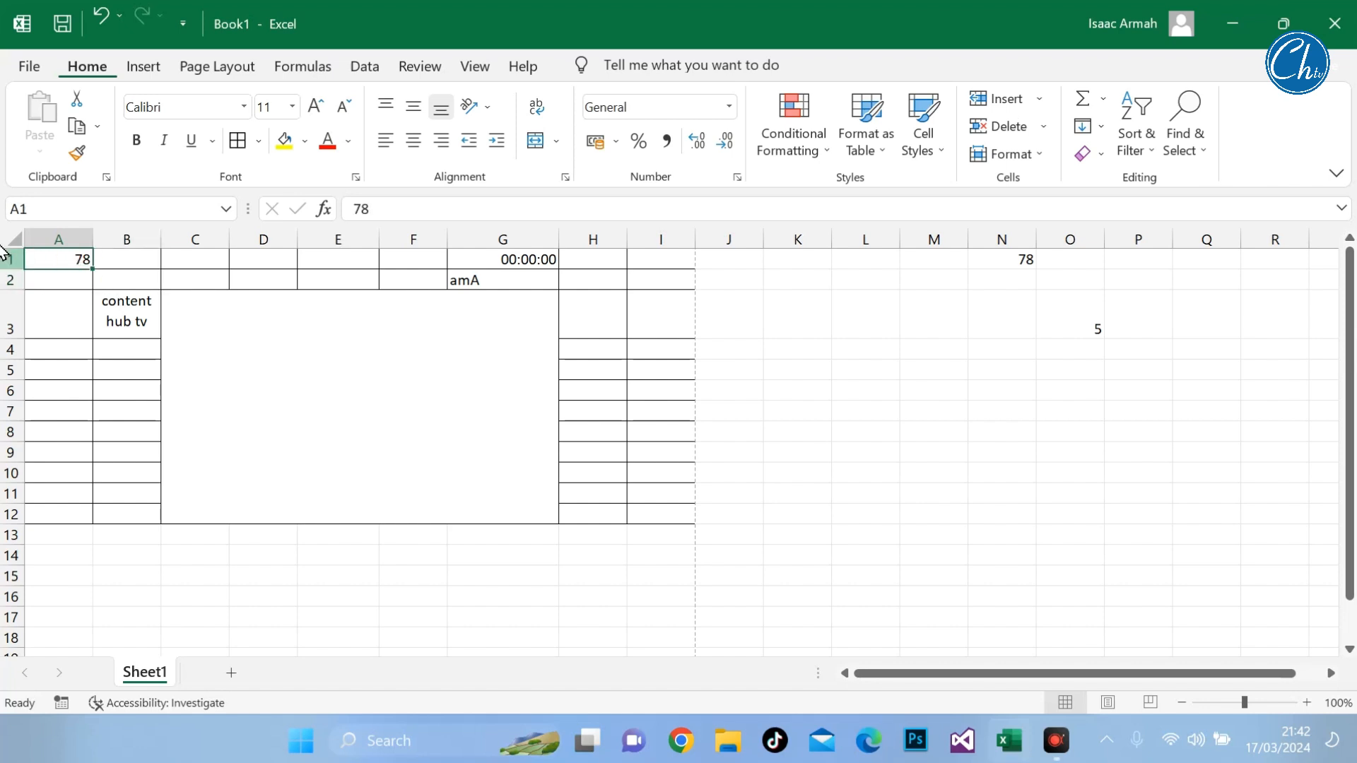
click(164, 337)
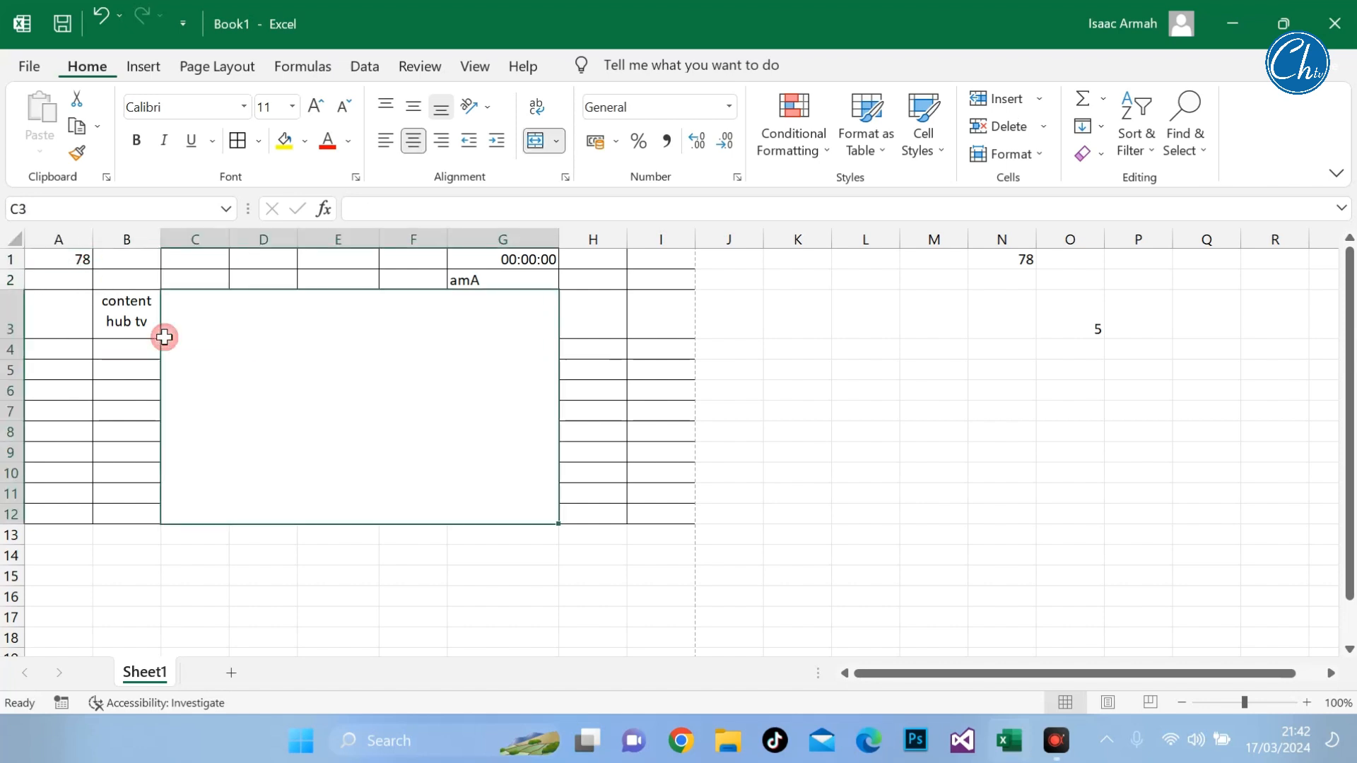
Remove all borders from the range A1:I12 with the No Border option
drag(49, 258, 648, 432)
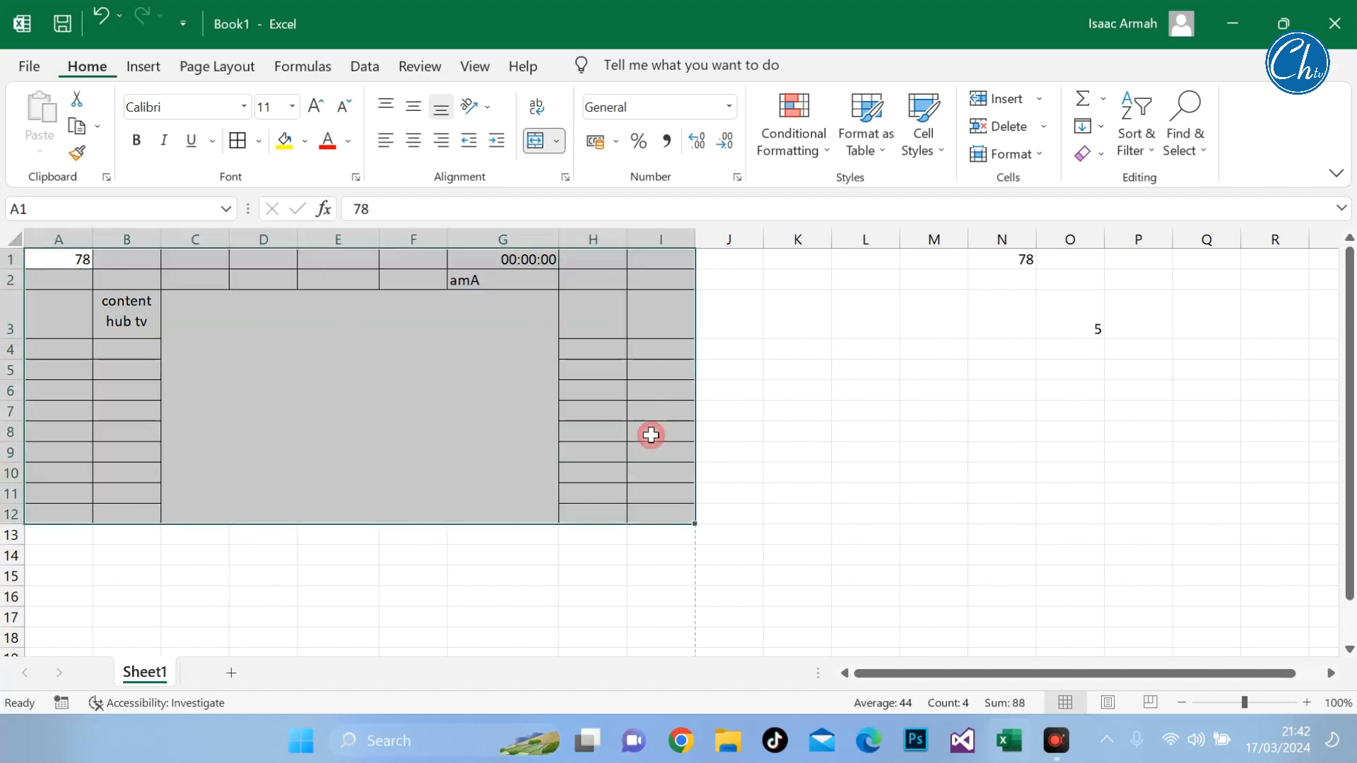
click(258, 143)
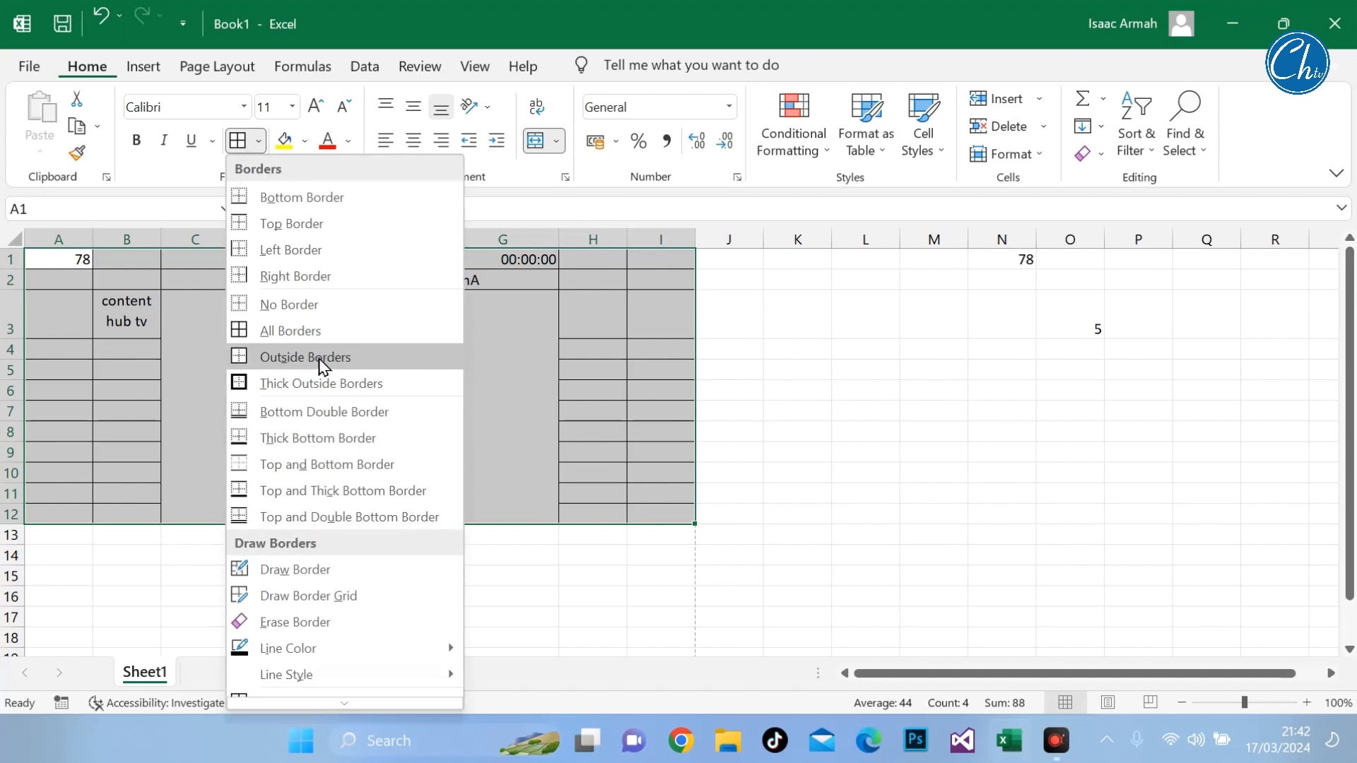
click(312, 308)
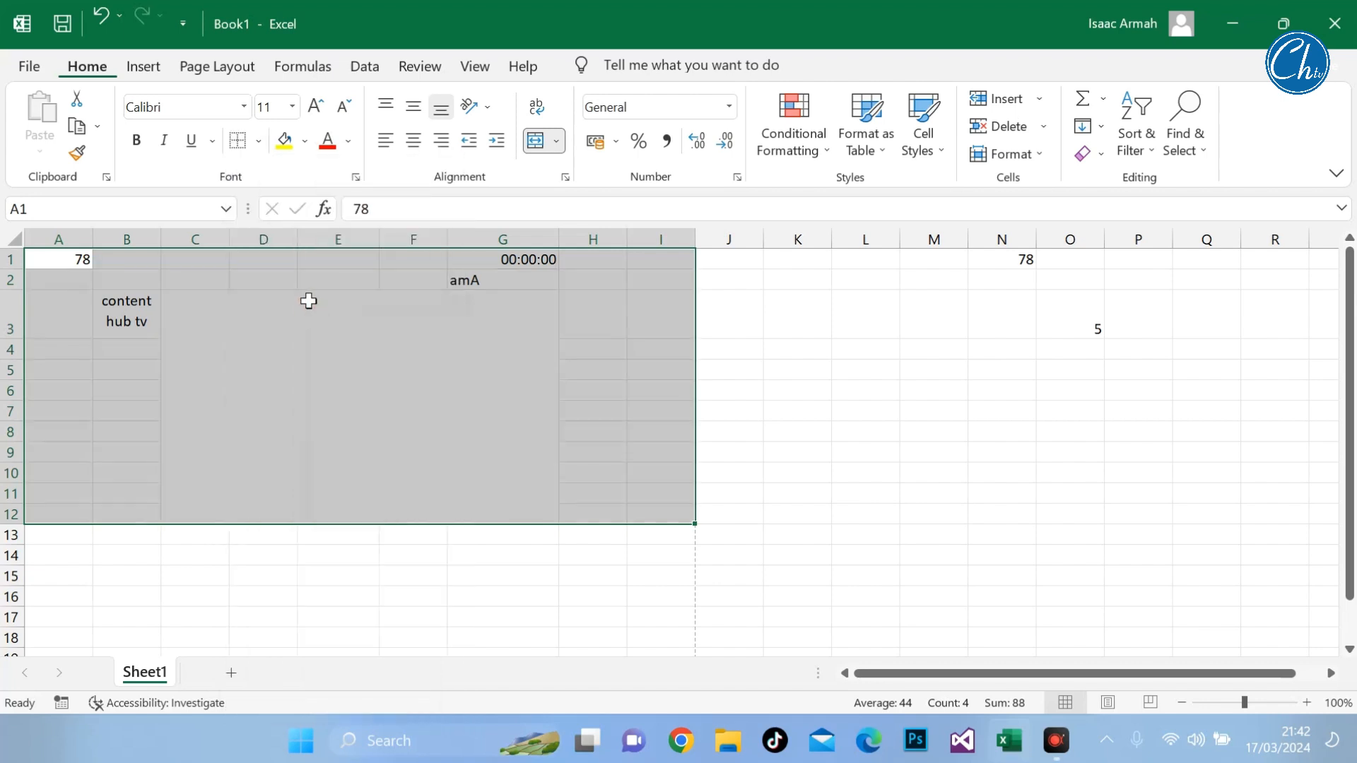
Apply Outside Borders to the range A1:I12 and deselect it
click(260, 144)
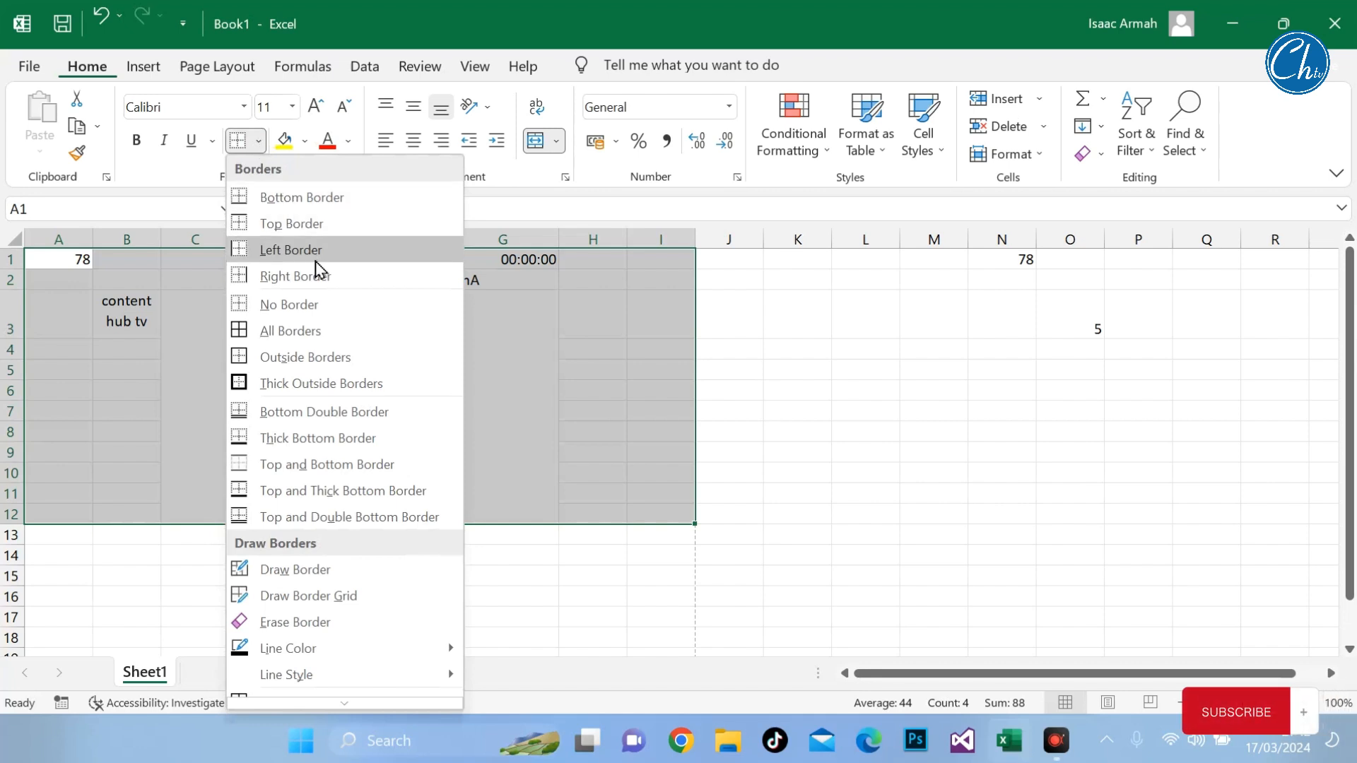
click(342, 366)
click(747, 494)
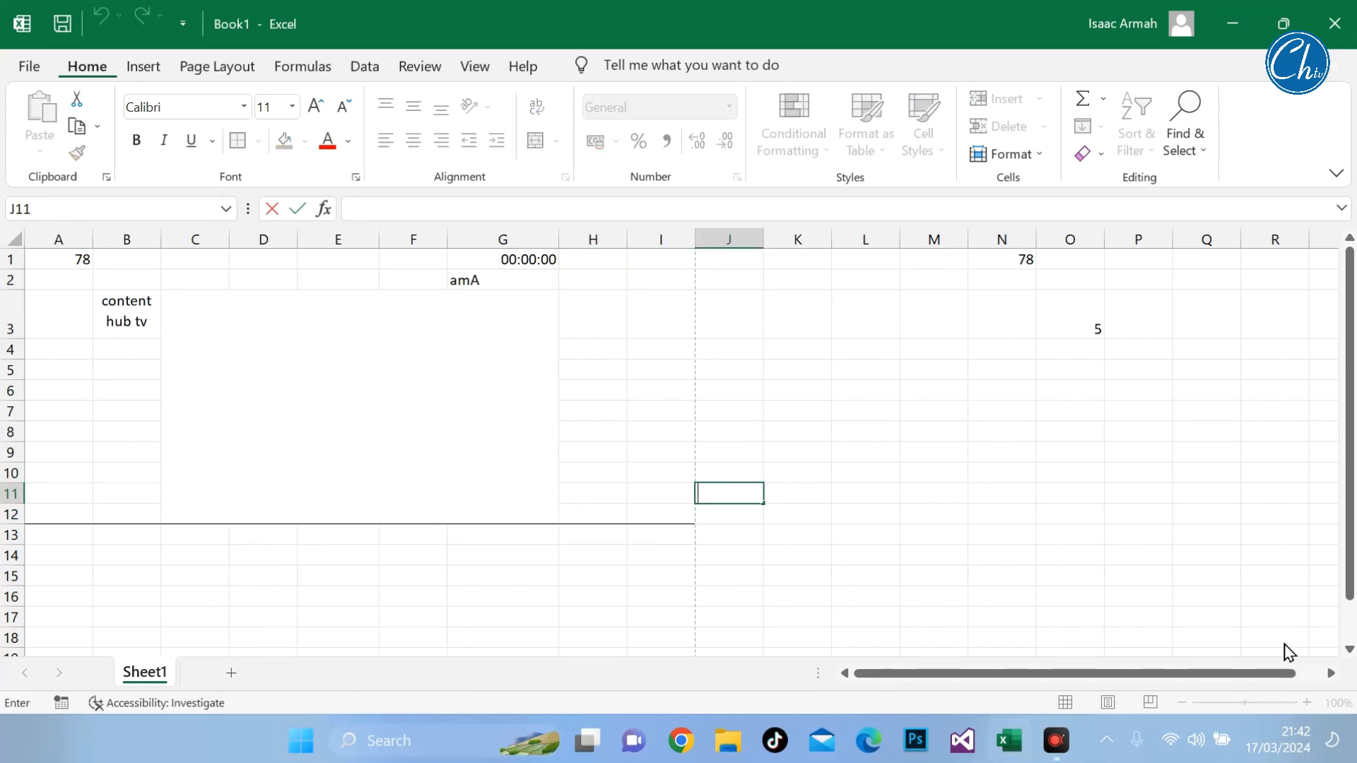
Reselect the range A1:I12 and give every cell in it borders with the All Borders option
click(1288, 677)
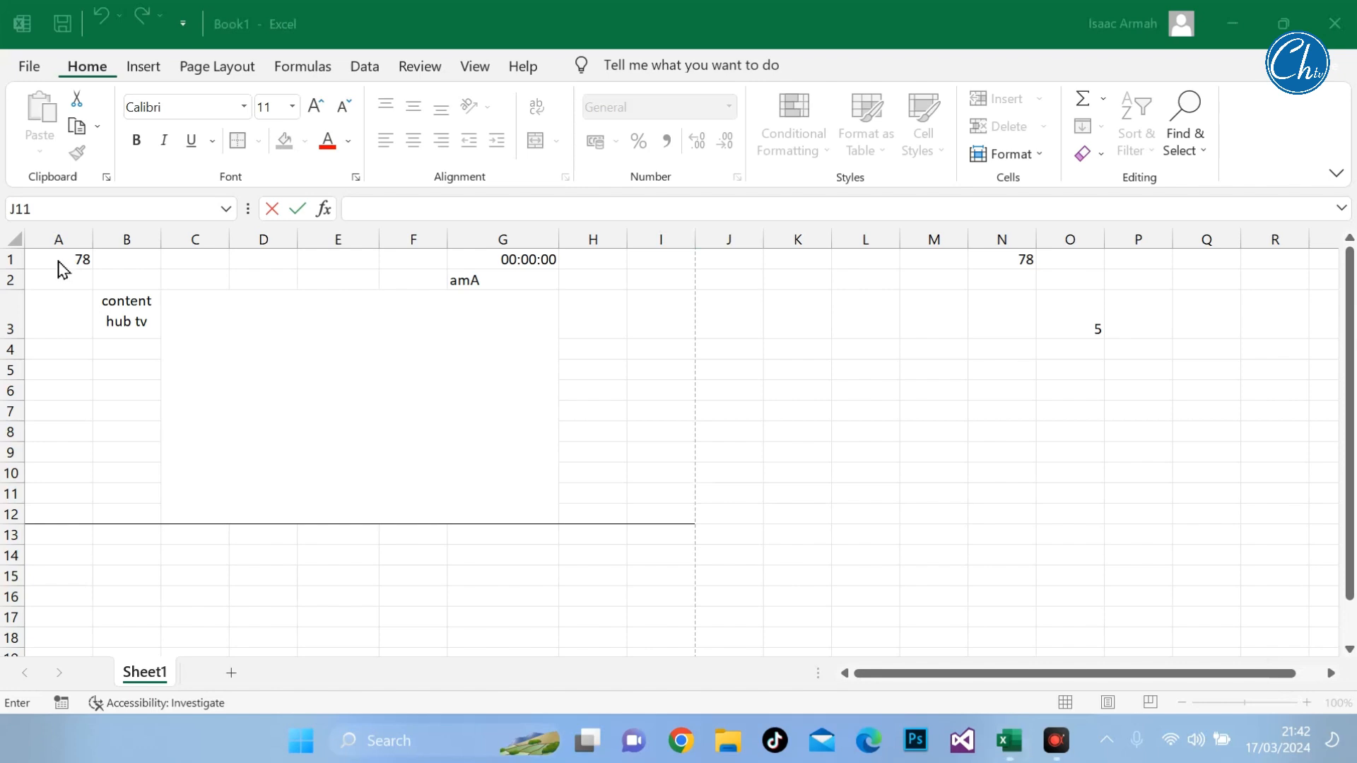
click(290, 339)
click(68, 263)
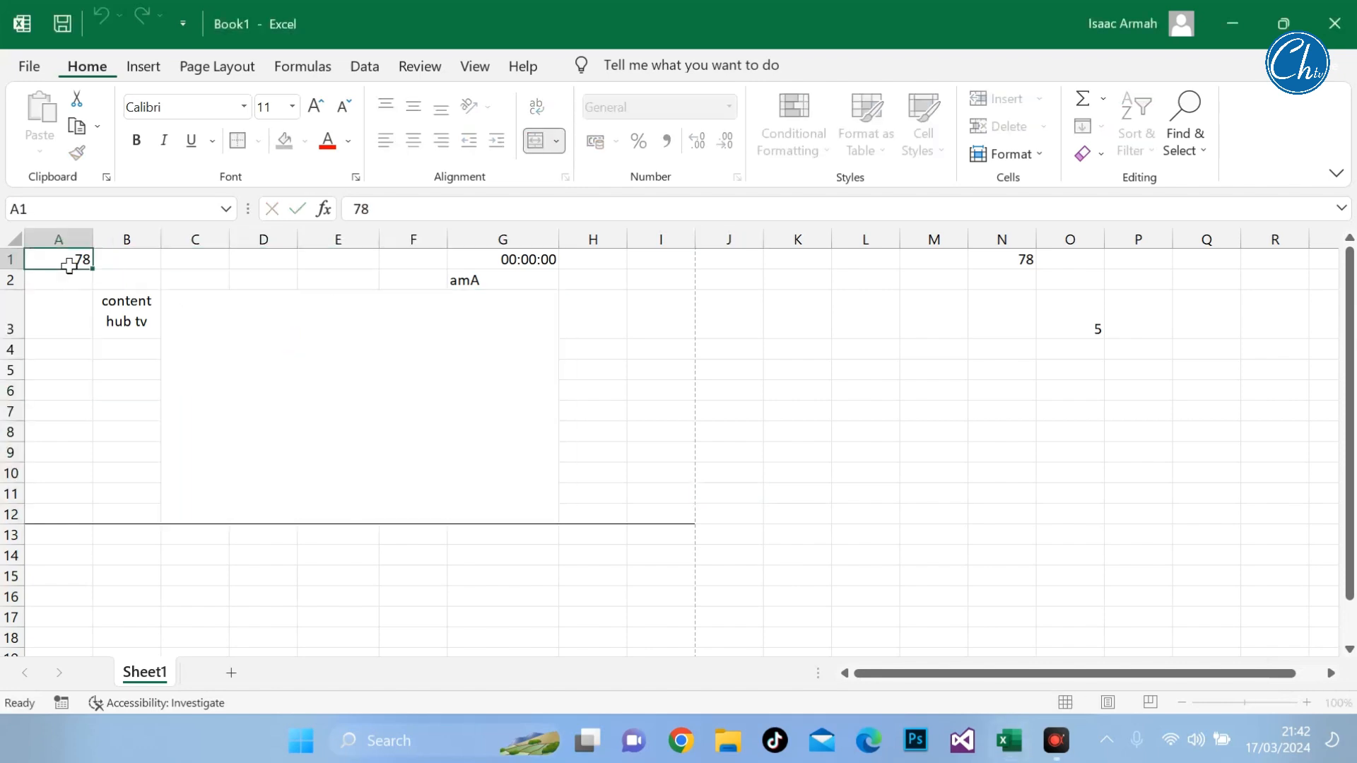
drag(68, 265, 674, 452)
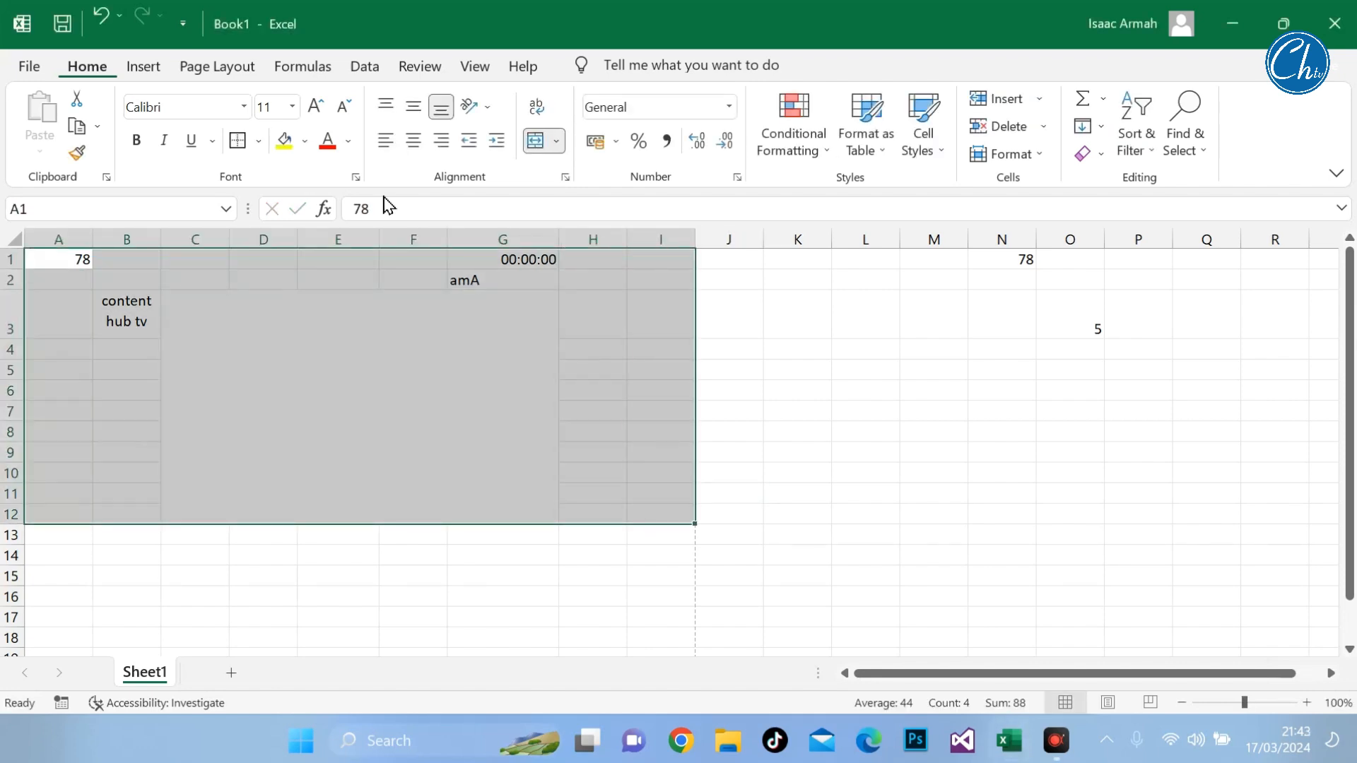
click(259, 141)
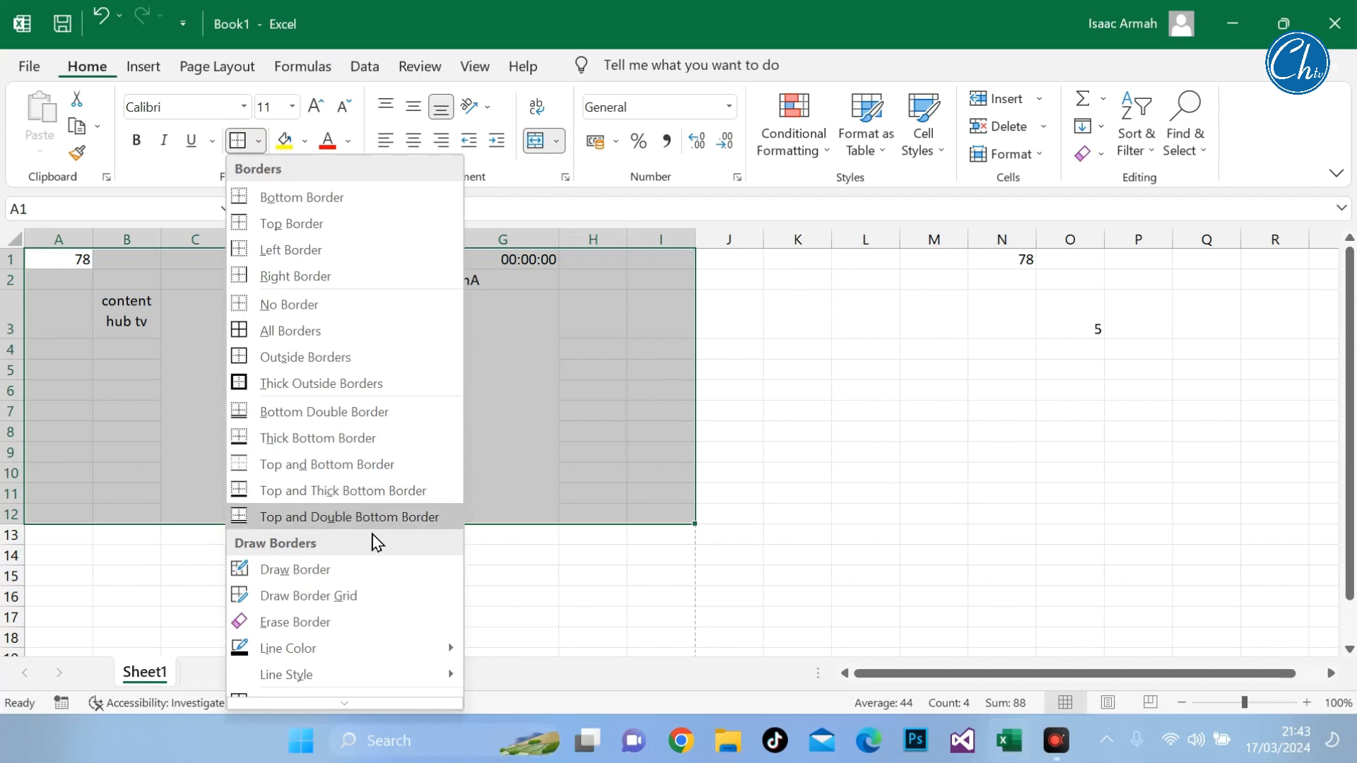
click(319, 332)
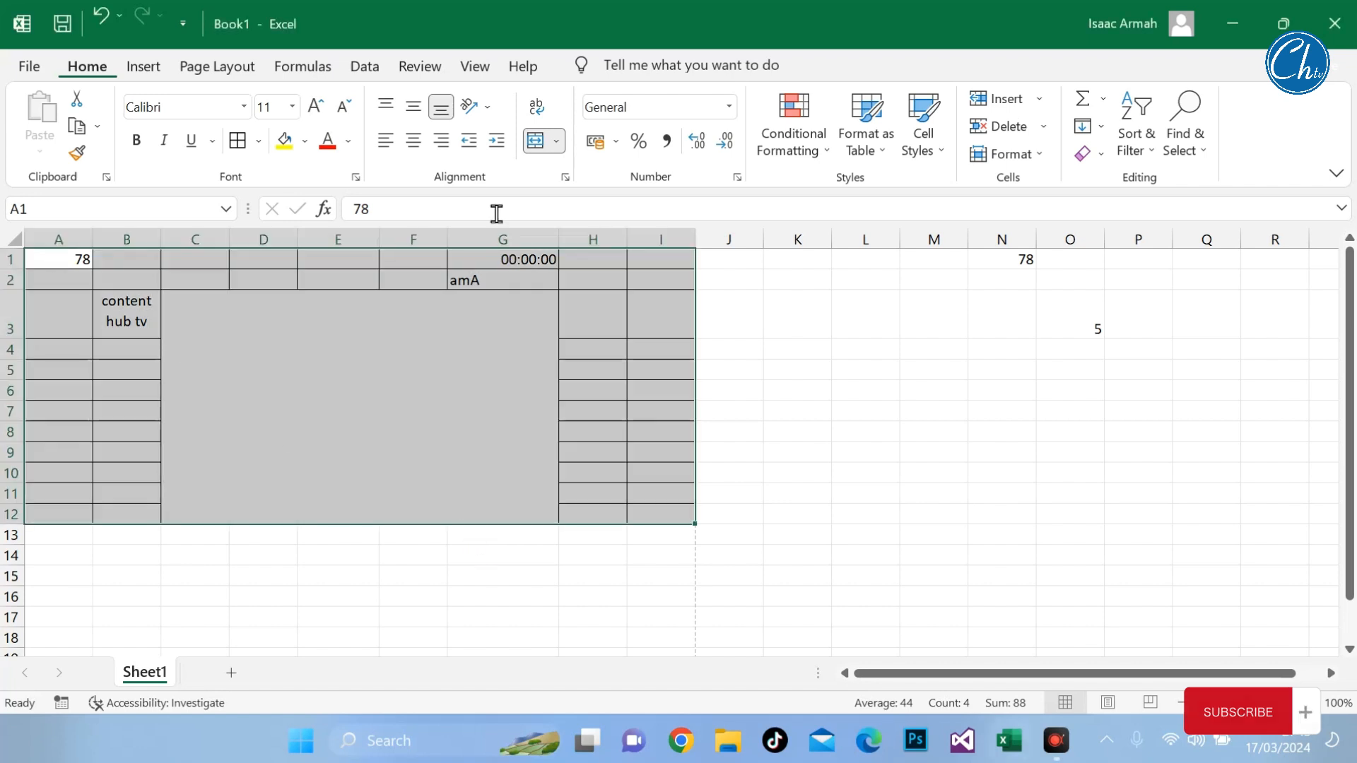
Fill the range A1:I12 with the lightest blue theme color and deselect the range
click(304, 143)
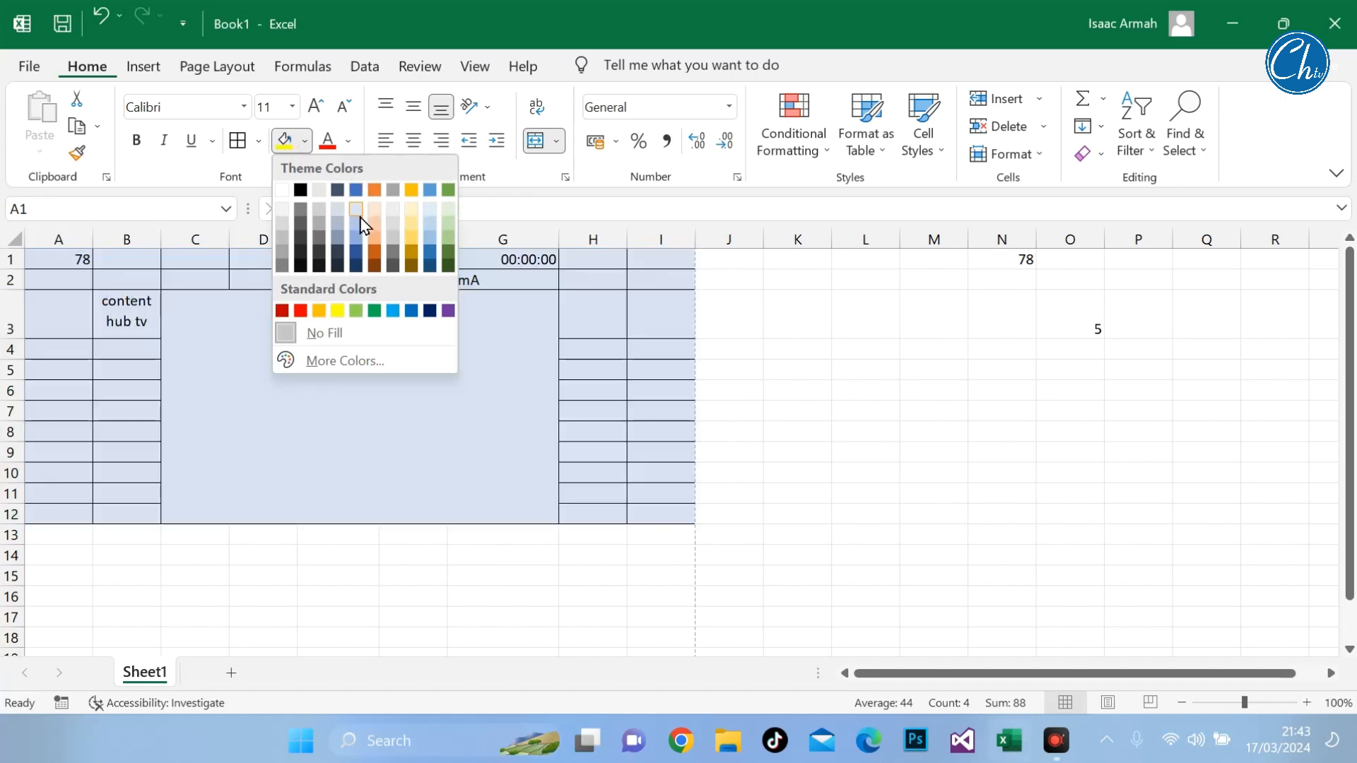
click(357, 217)
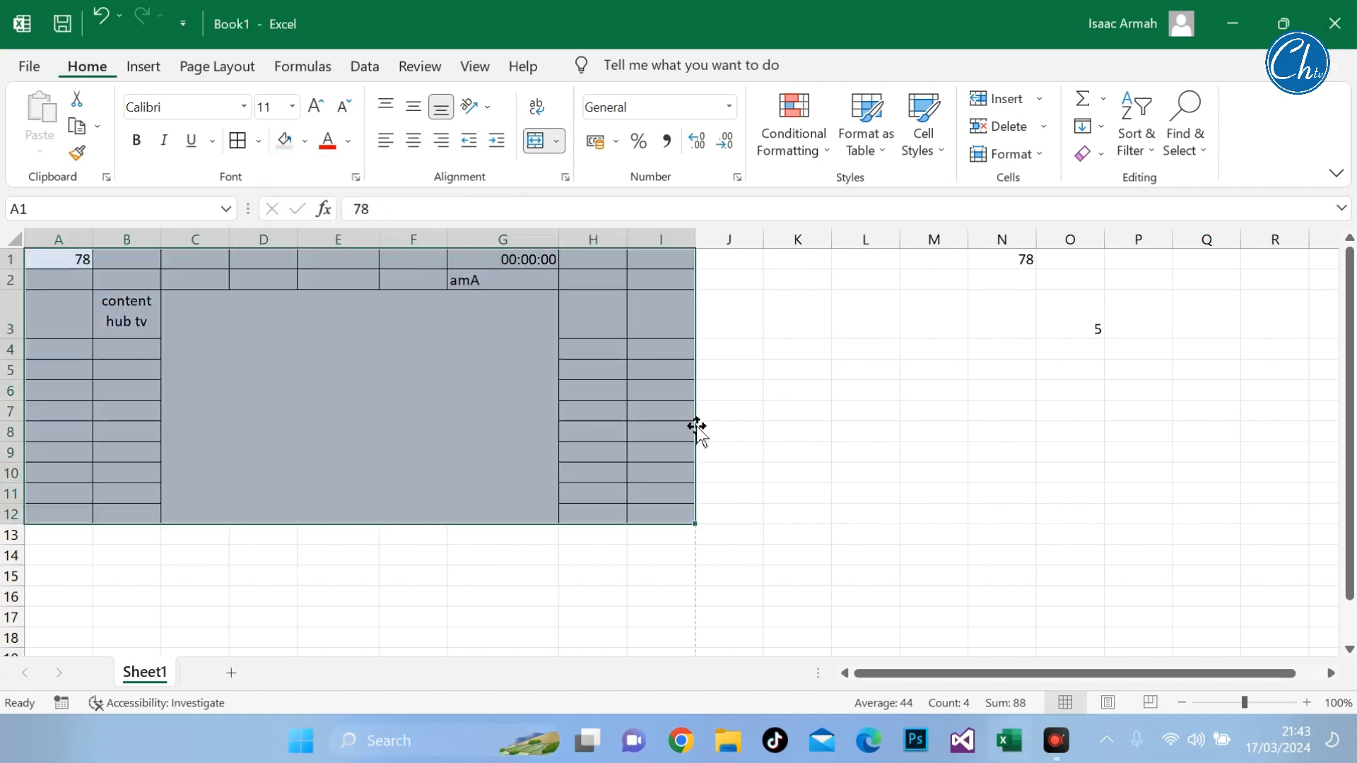
click(819, 354)
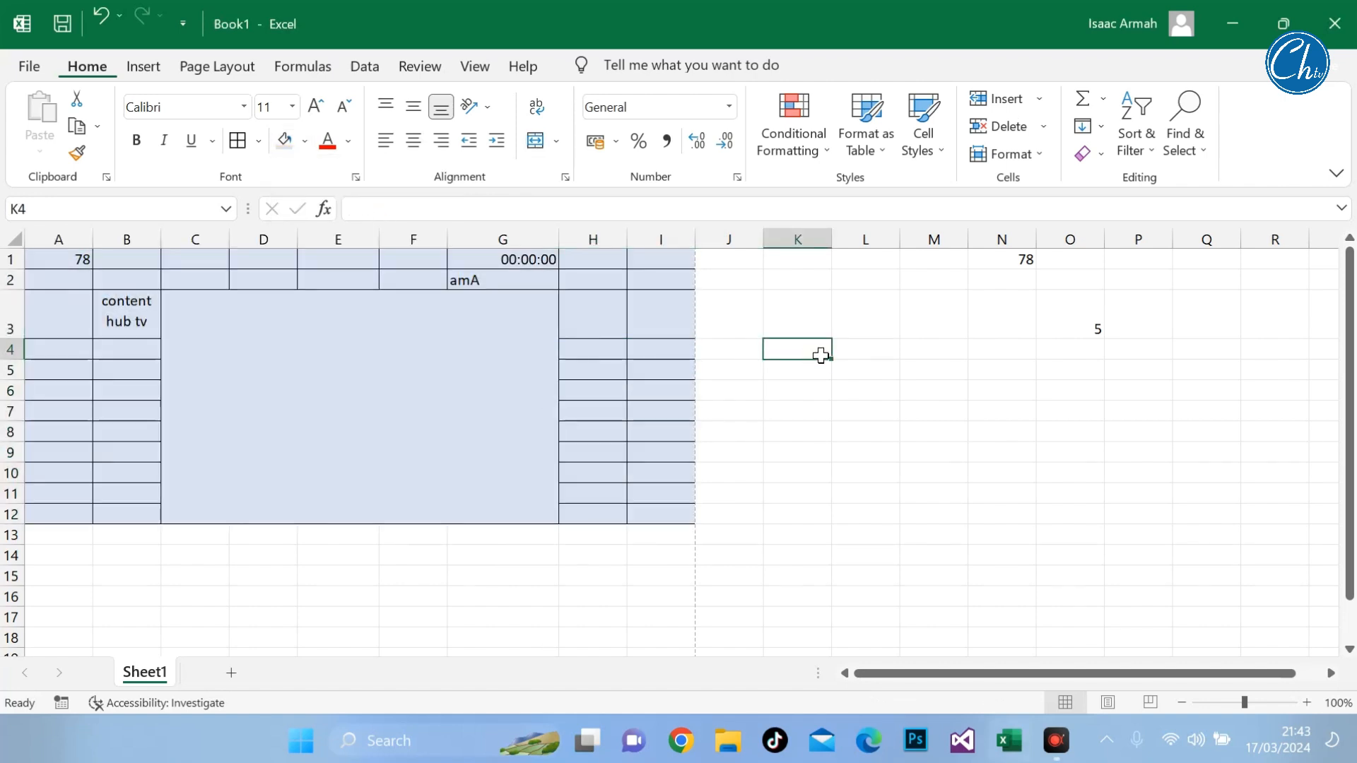